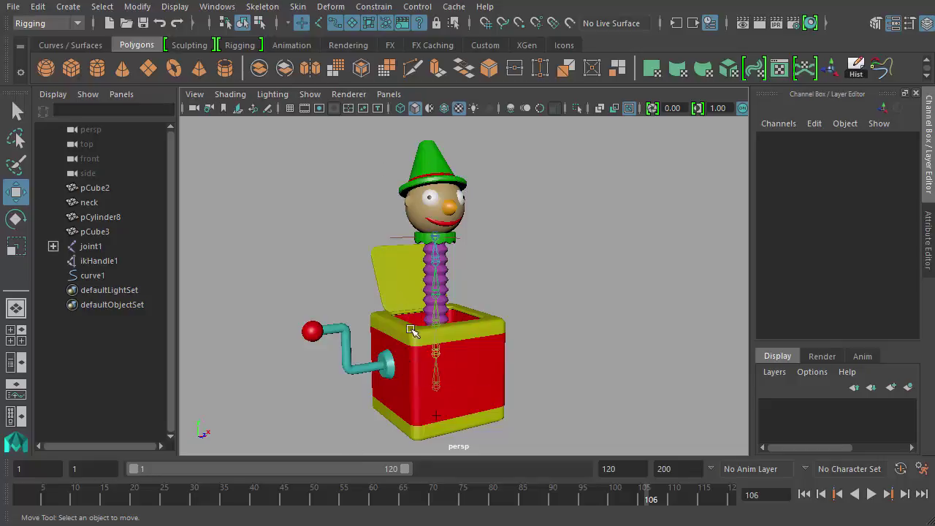
# Inspect the box lid and crank by selecting them and orbiting the view
pyautogui.click(400, 270)
pyautogui.click(565, 249)
pyautogui.click(314, 324)
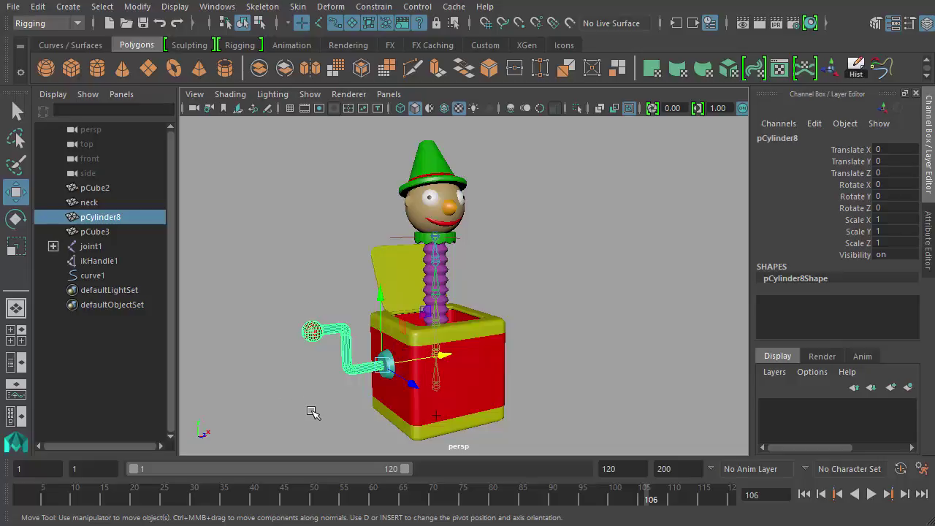
pyautogui.click(400, 251)
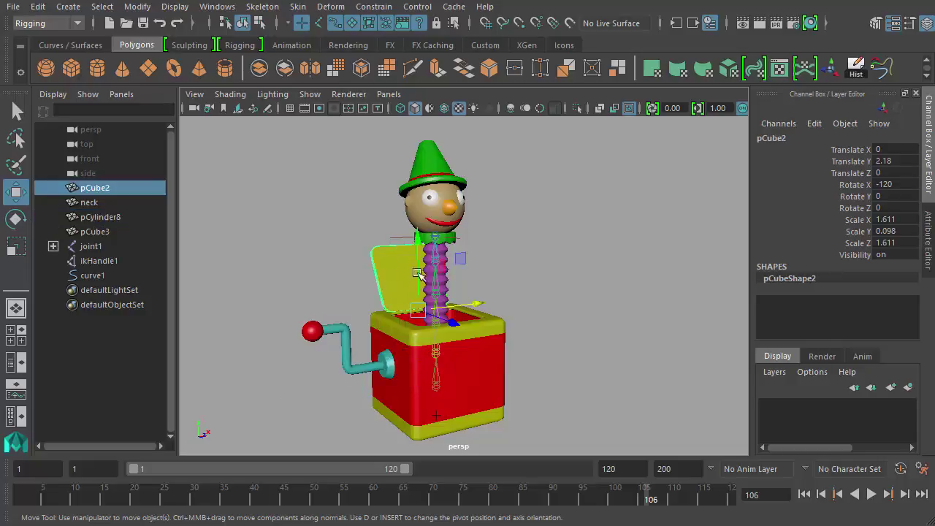
pyautogui.click(510, 251)
pyautogui.keyDown('alt'); pyautogui.moveTo(511, 251); pyautogui.dragTo(603, 325); pyautogui.keyUp('alt')
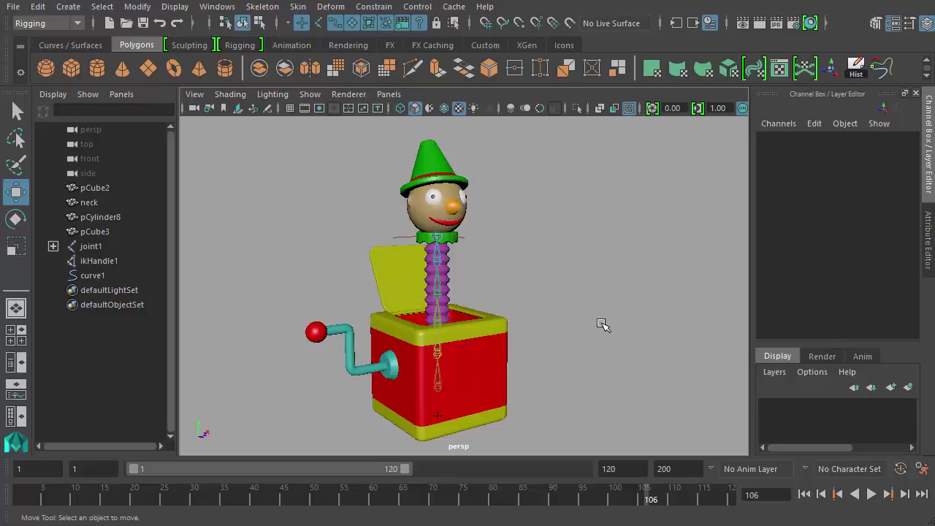
pyautogui.click(376, 271)
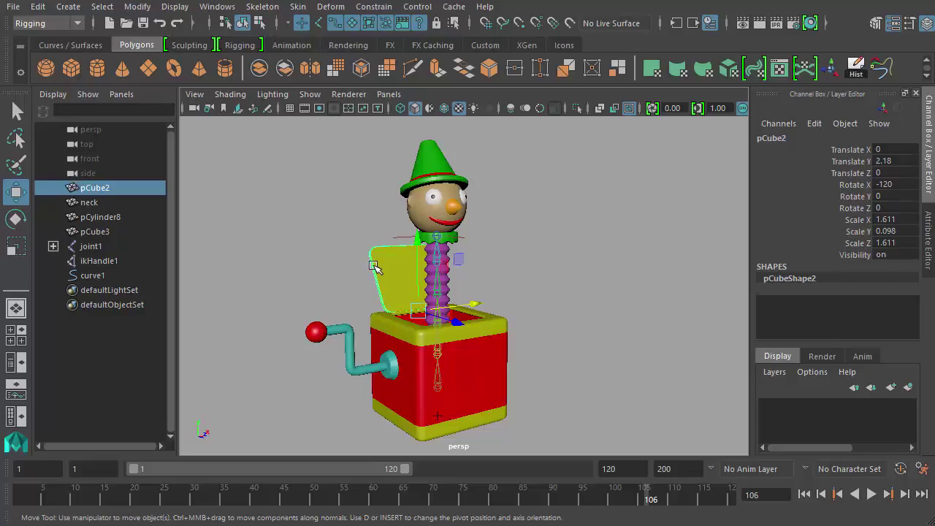
pyautogui.click(401, 377)
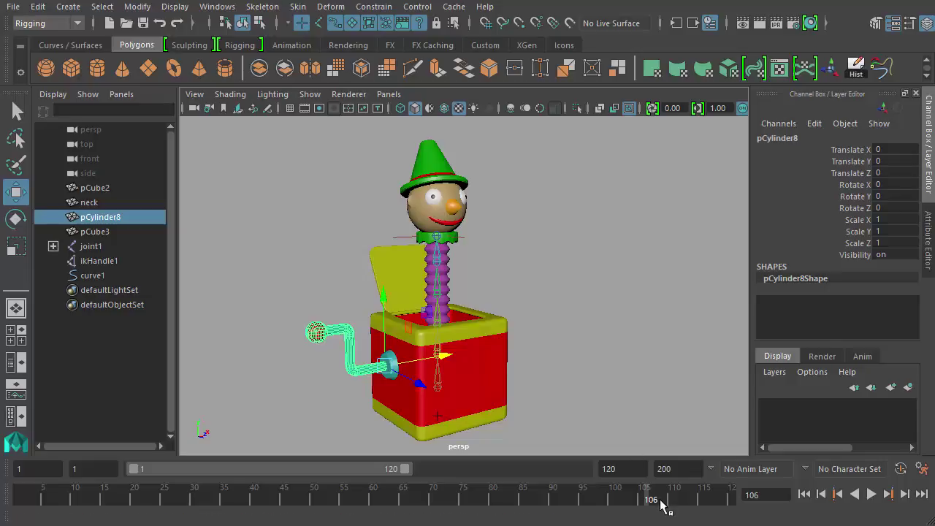
pyautogui.doubleClick(628, 468)
# Set the scene frame rate to NTSC (30 fps) in the preferences and save
pyautogui.click(924, 471)
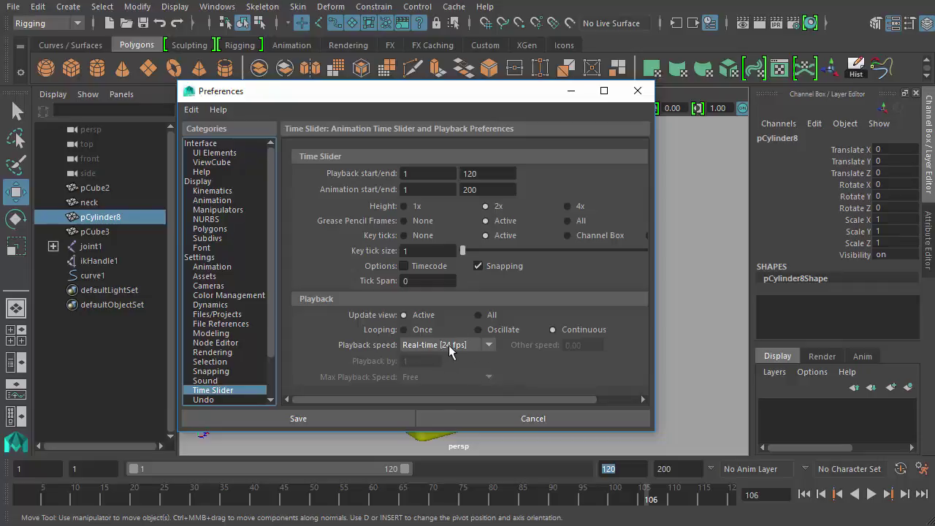
pyautogui.click(201, 259)
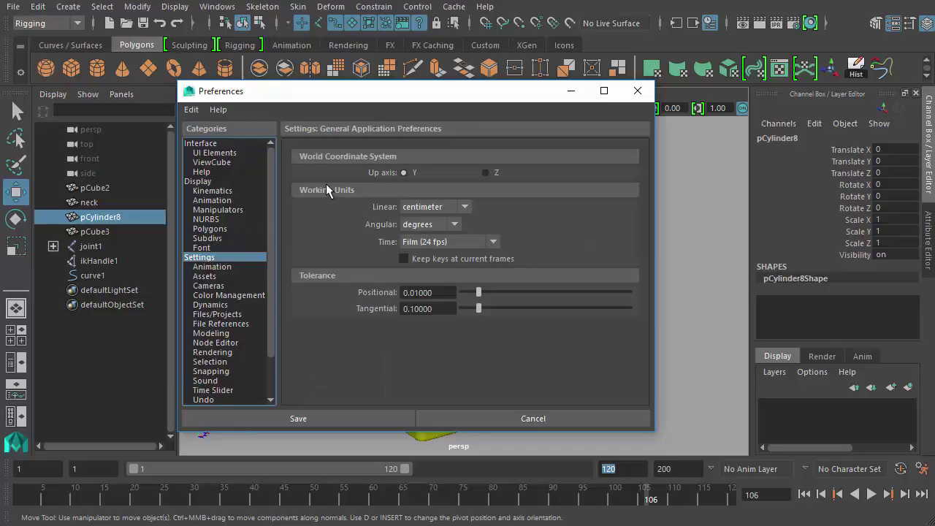
pyautogui.click(462, 242)
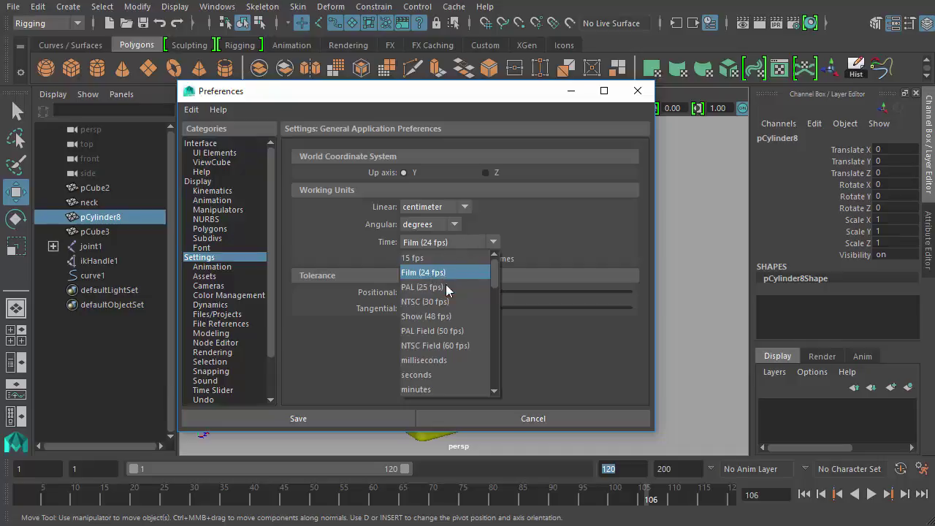
pyautogui.click(433, 301)
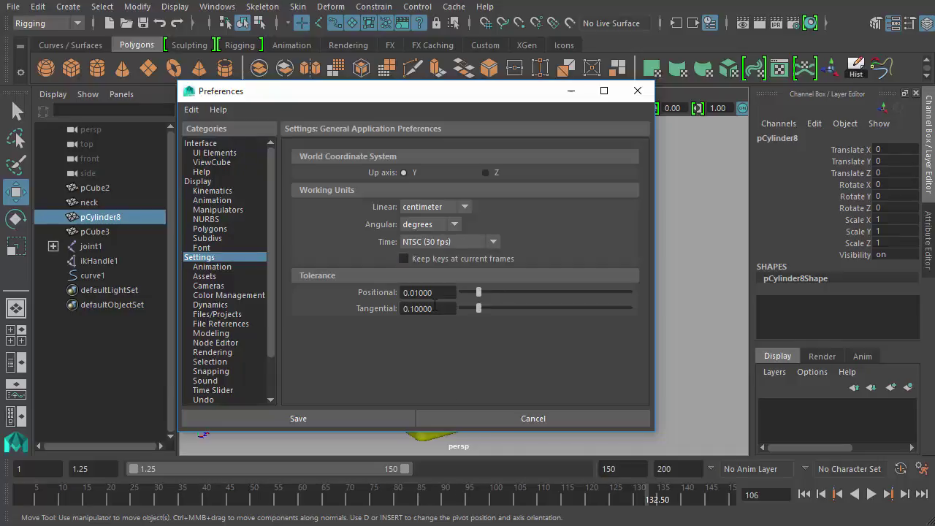
pyautogui.click(212, 390)
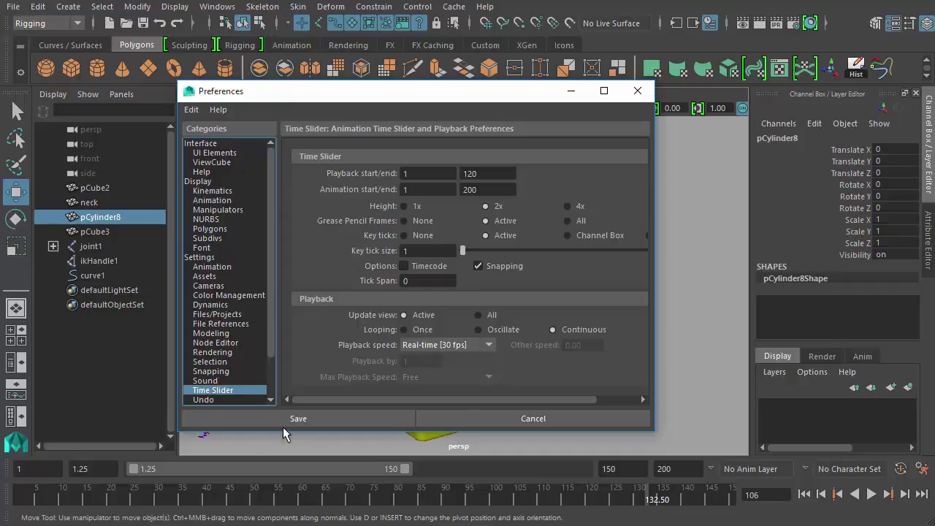
pyautogui.click(289, 422)
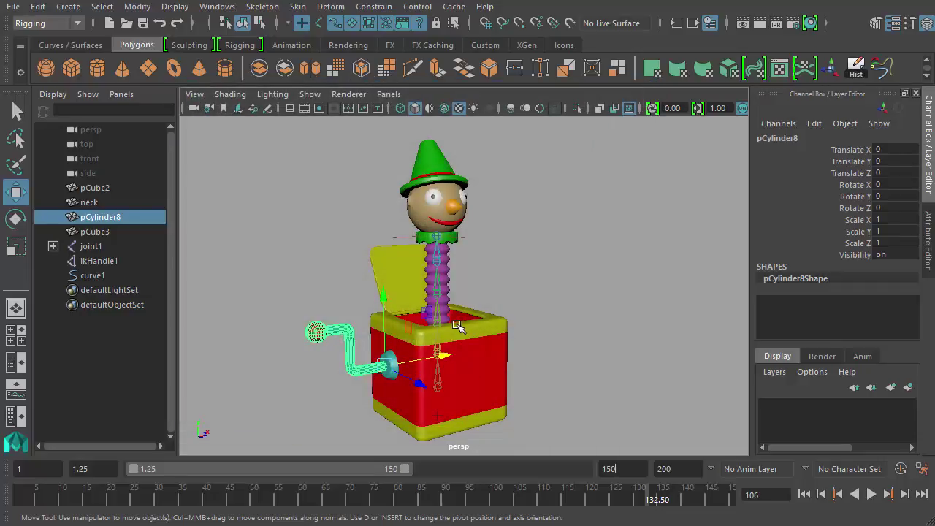
# Set the playback start frame to 1 and go to frame 1
pyautogui.click(108, 468)
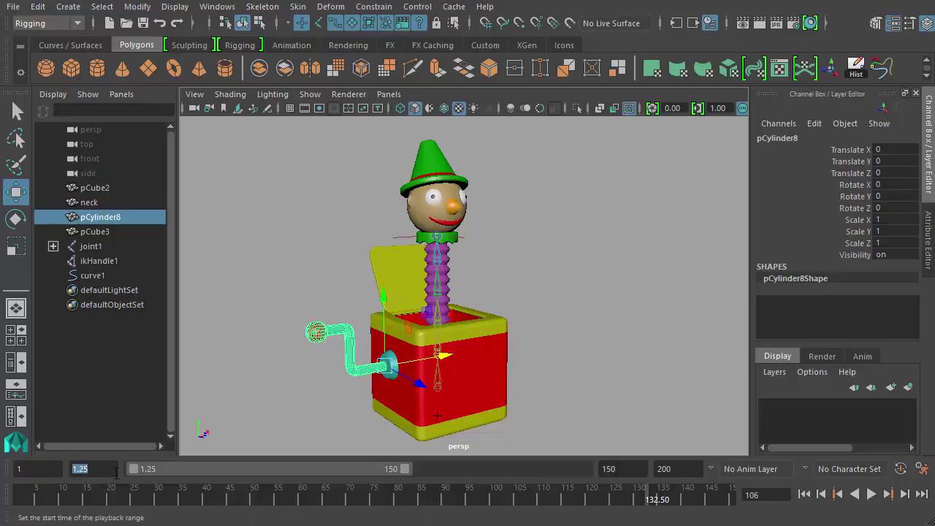
pyautogui.write('1')
pyautogui.press('Return')
pyautogui.click(20, 498)
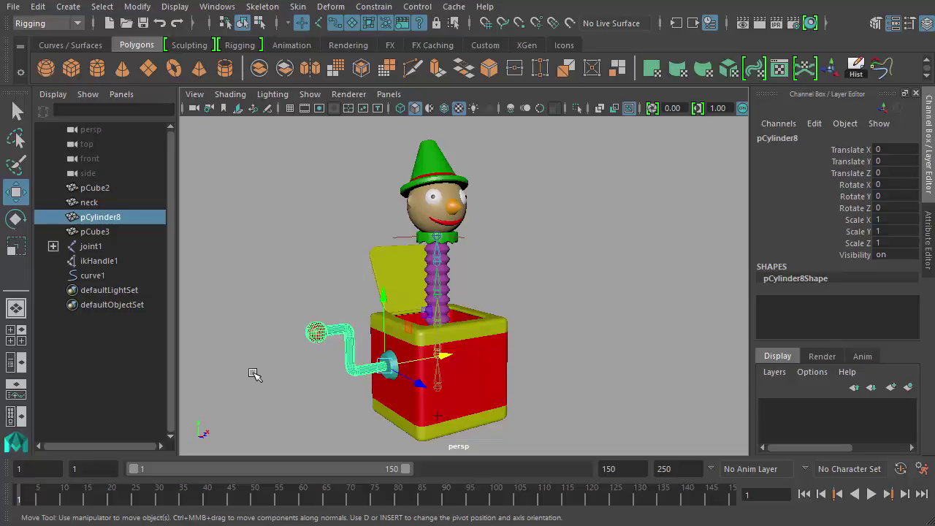
# Play the jack-in-the-box animation over frames 1–150 with Alt+V
pyautogui.hotkey('alt', 'v')
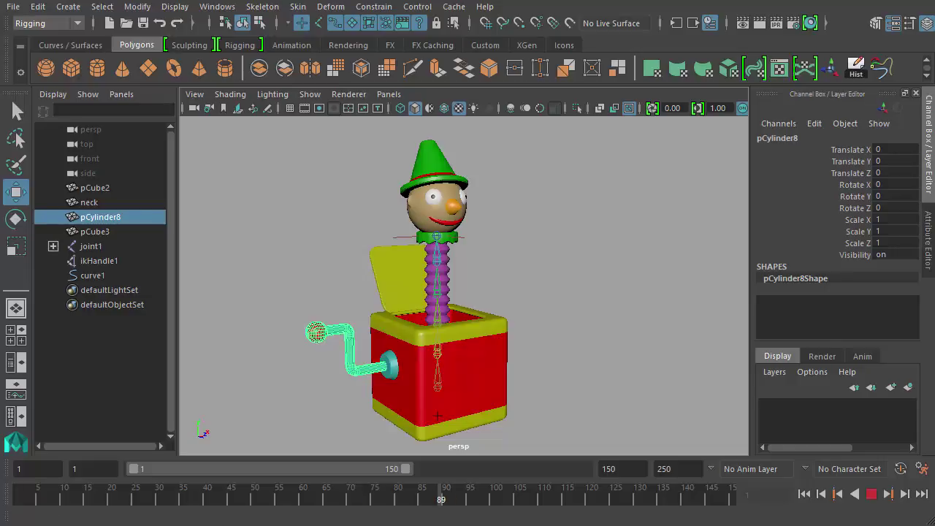
# Stop playback and rotate the crank pCylinder8 to Rotate X 30
pyautogui.click(18, 496)
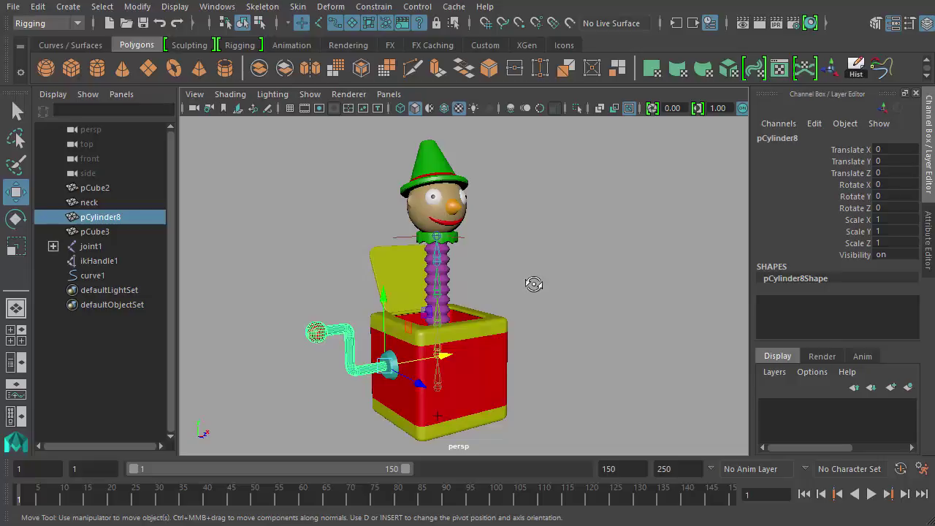
pyautogui.keyDown('alt'); pyautogui.moveTo(535, 282); pyautogui.dragTo(677, 283); pyautogui.keyUp('alt')
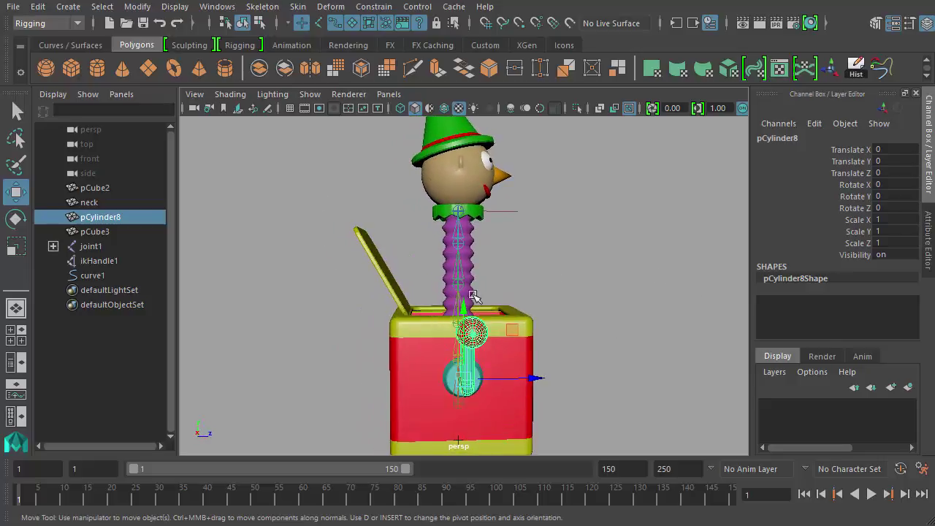
pyautogui.keyDown('alt'); pyautogui.moveTo(566, 278); pyautogui.dragTo(544, 283); pyautogui.keyUp('alt')
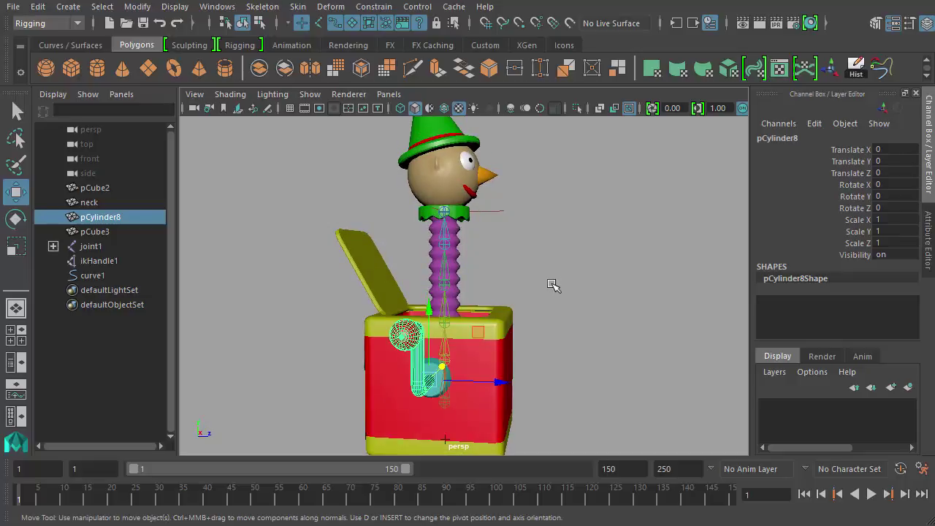
pyautogui.press('e')
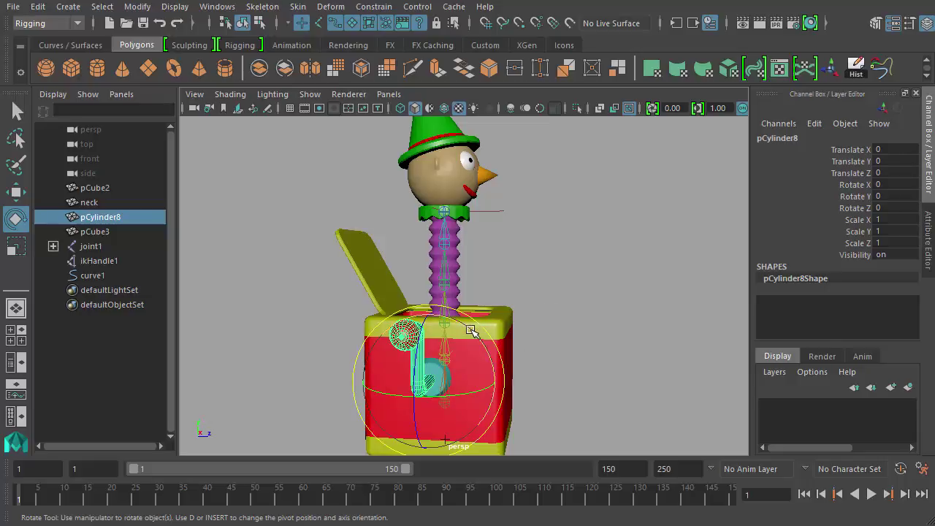
pyautogui.moveTo(472, 330); pyautogui.dragTo(493, 348)
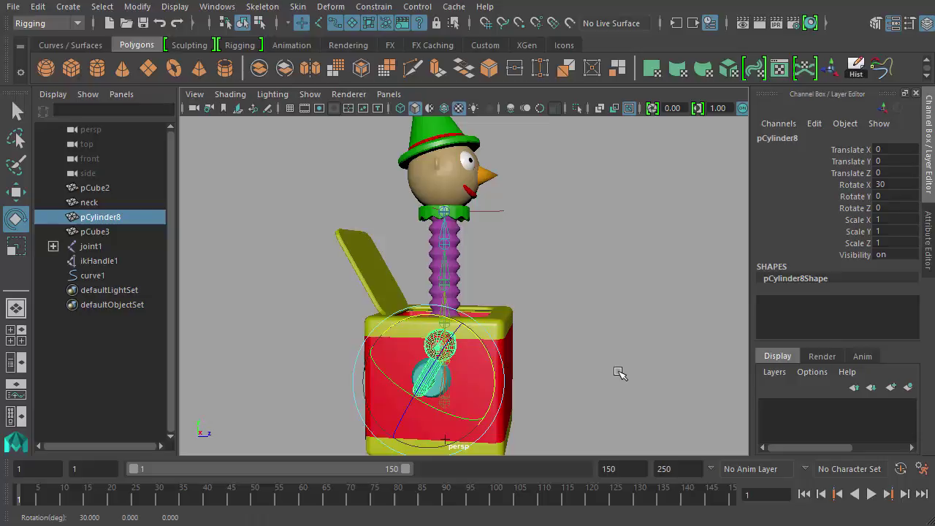
pyautogui.keyDown('alt'); pyautogui.moveTo(620, 373); pyautogui.dragTo(578, 304); pyautogui.keyUp('alt')
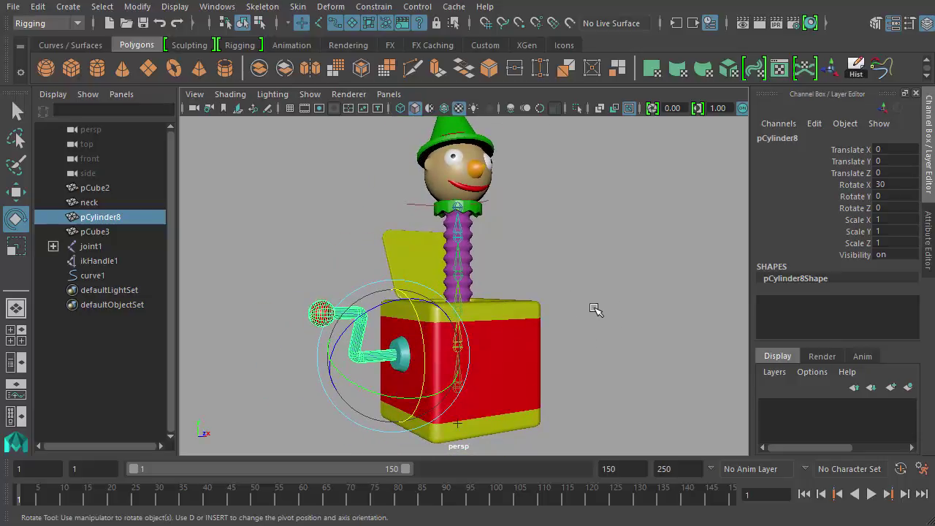
pyautogui.moveTo(373, 400)
pyautogui.keyDown('alt'); pyautogui.mouseDown()
pyautogui.moveTo(543, 407)
pyautogui.moveTo(368, 401)
pyautogui.mouseUp(); pyautogui.keyUp('alt')
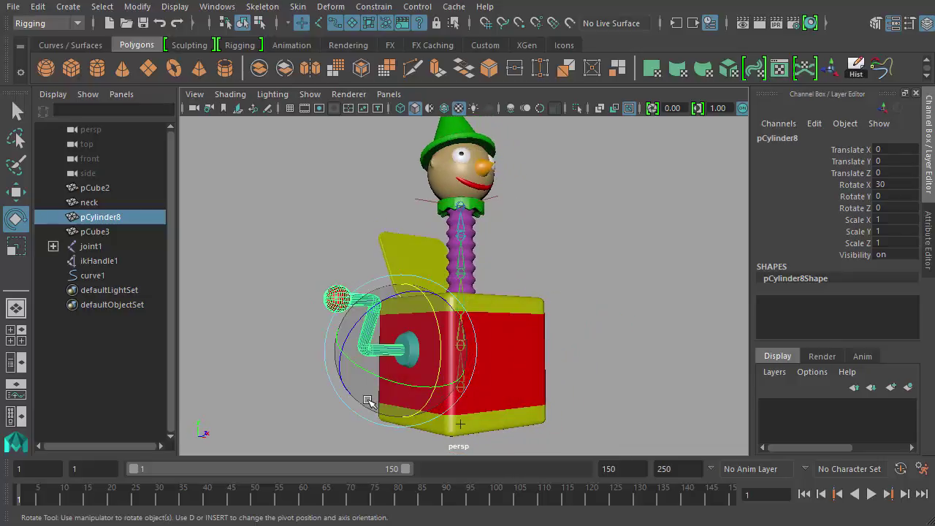
pyautogui.keyDown('alt'); pyautogui.moveTo(369, 402); pyautogui.dragTo(388, 400); pyautogui.keyUp('alt')
pyautogui.click(852, 185)
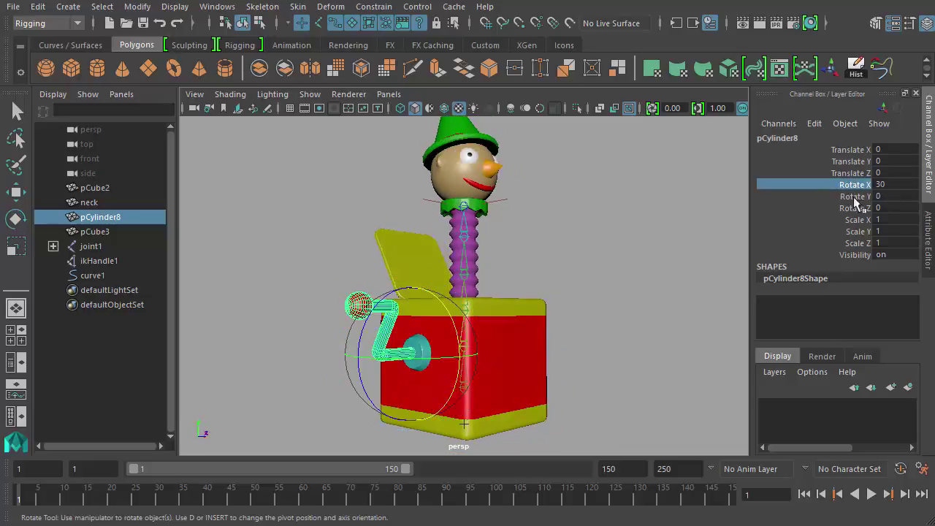
pyautogui.keyDown('alt'); pyautogui.moveTo(560, 259); pyautogui.dragTo(604, 255); pyautogui.keyUp('alt')
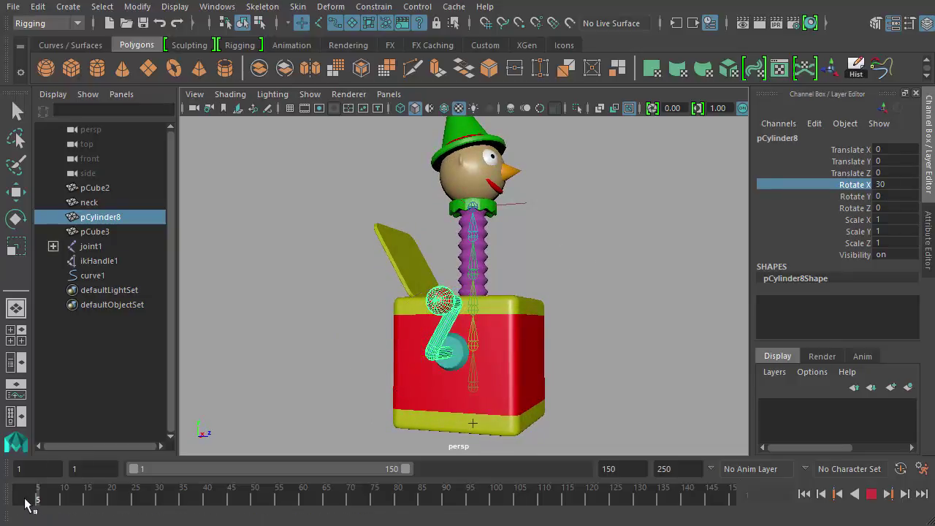
# Key the crank's Rotate X at 30, then play and stop at frame 90
pyautogui.rightClick(854, 187)
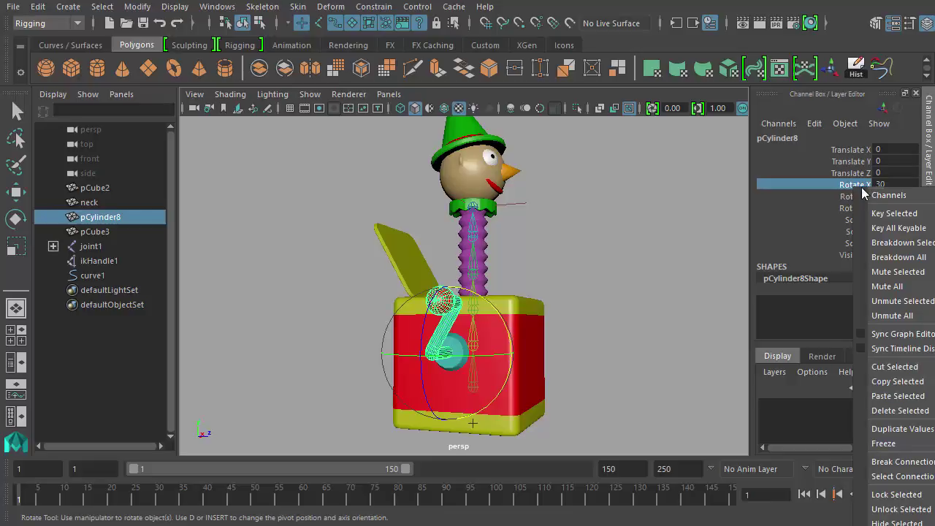
pyautogui.click(894, 214)
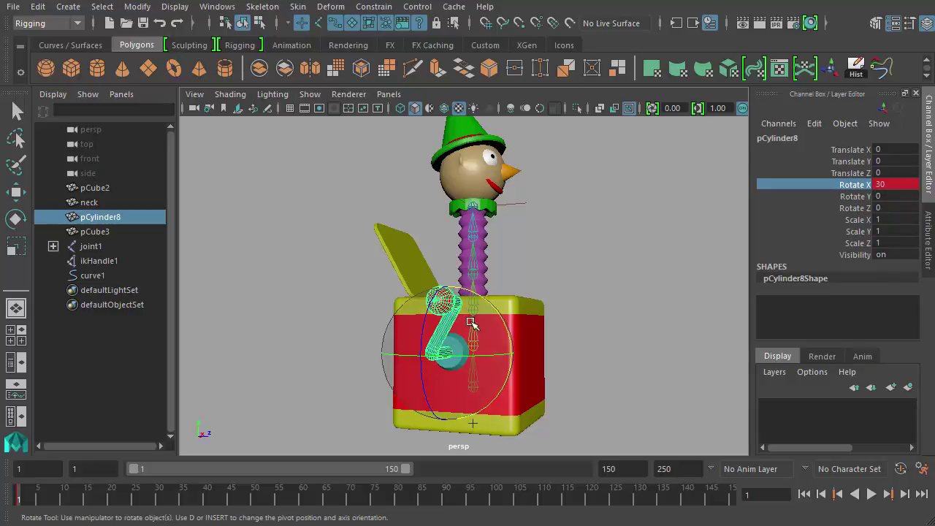
pyautogui.moveTo(426, 316); pyautogui.dragTo(577, 345)
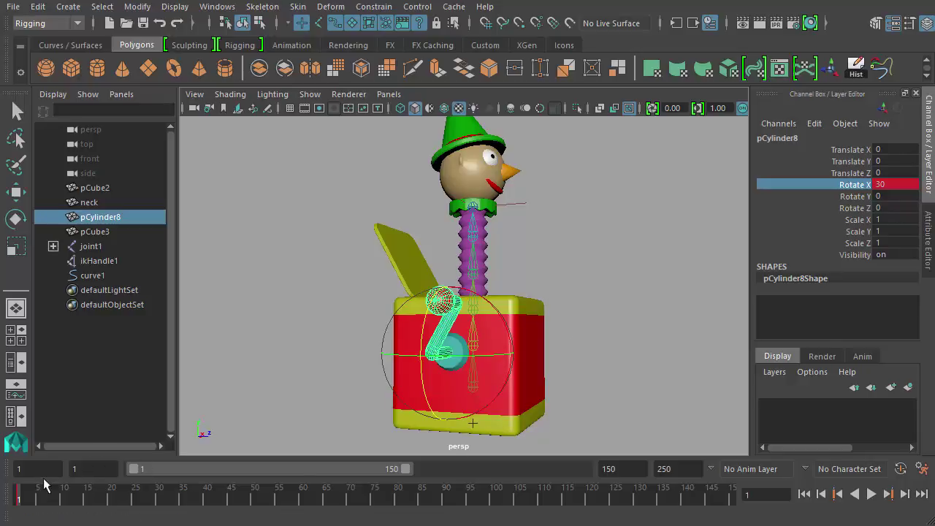
pyautogui.hotkey('alt', 'v')
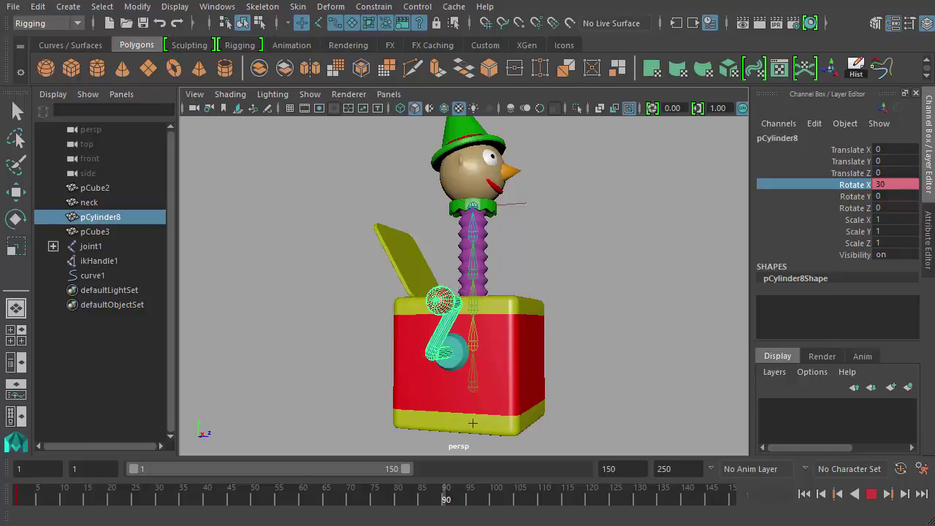
pyautogui.hotkey('alt', 'v')
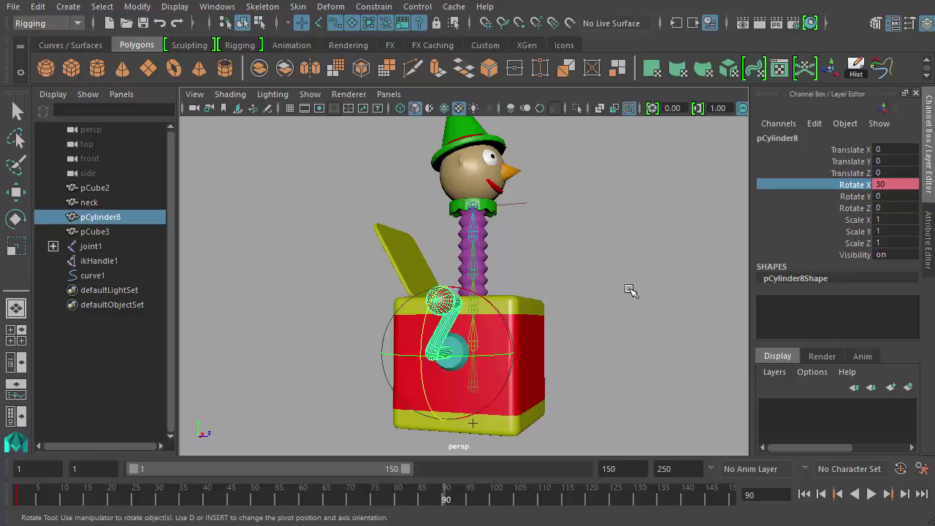
# Set the crank's Rotate X to 1020 at frame 90, key it, and rewind
pyautogui.doubleClick(881, 185)
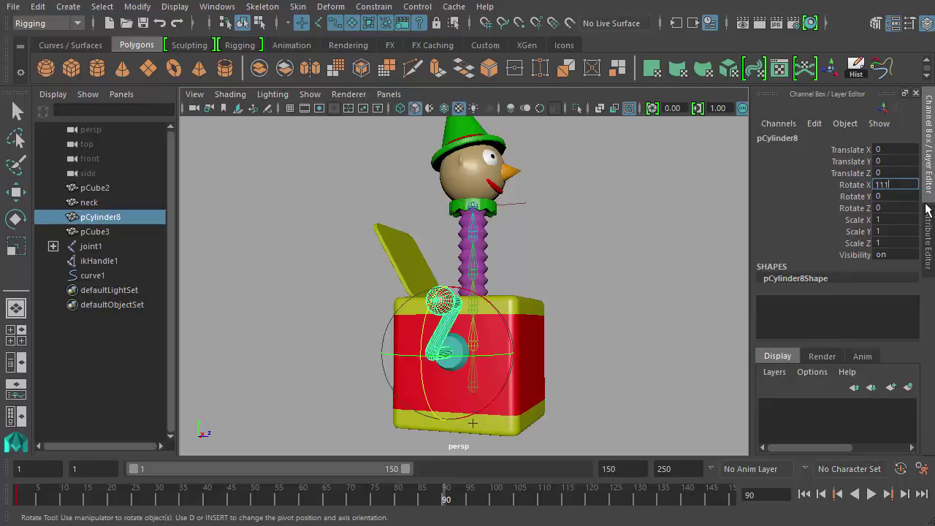
pyautogui.press('Return')
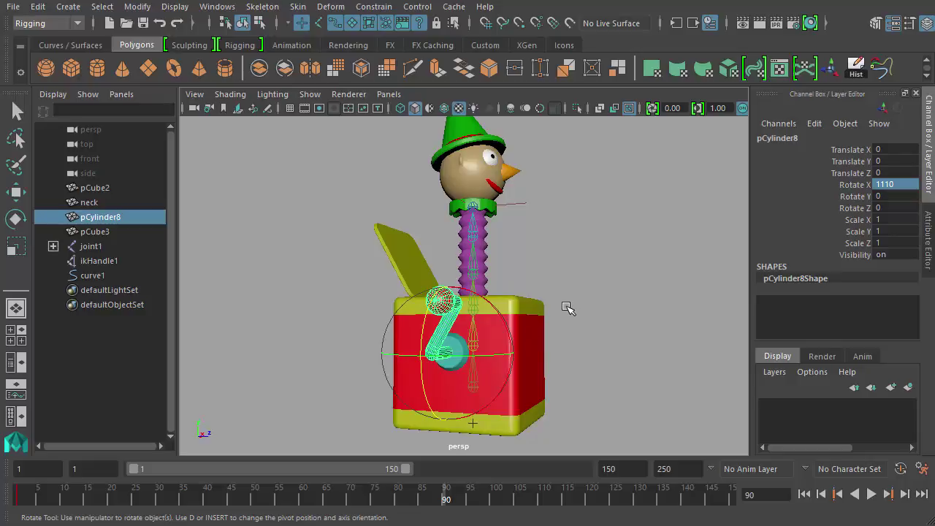
pyautogui.keyDown('alt'); pyautogui.moveTo(567, 308); pyautogui.dragTo(606, 303); pyautogui.keyUp('alt')
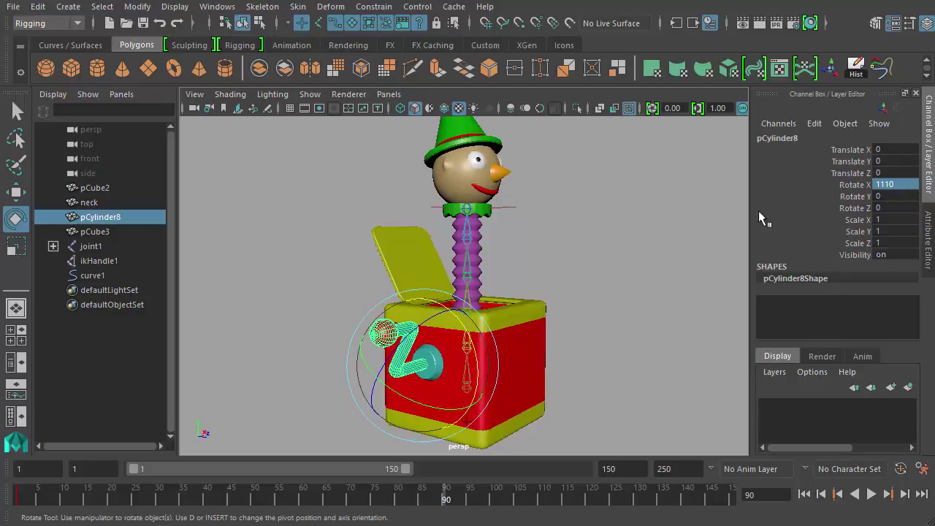
pyautogui.moveTo(763, 219); pyautogui.dragTo(377, 264, button='middle')
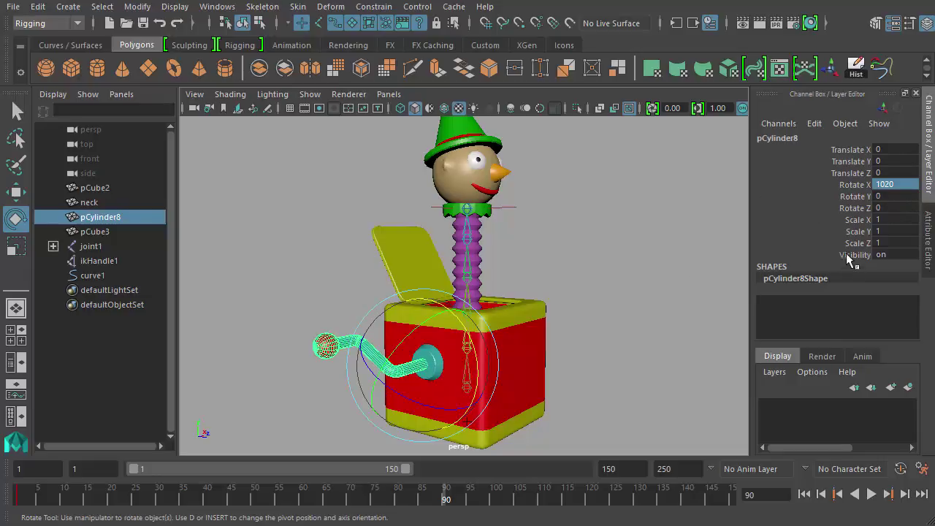
pyautogui.click(853, 185)
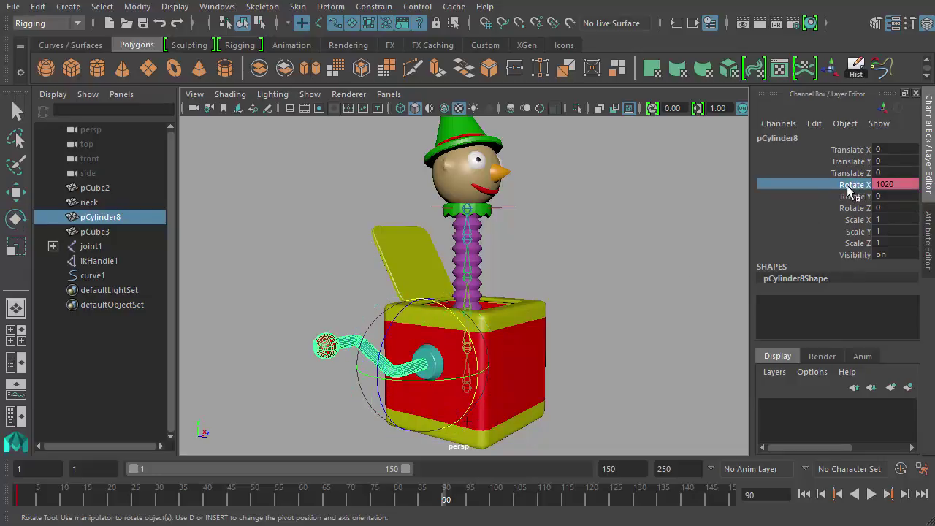
pyautogui.rightClick(853, 187)
pyautogui.click(893, 212)
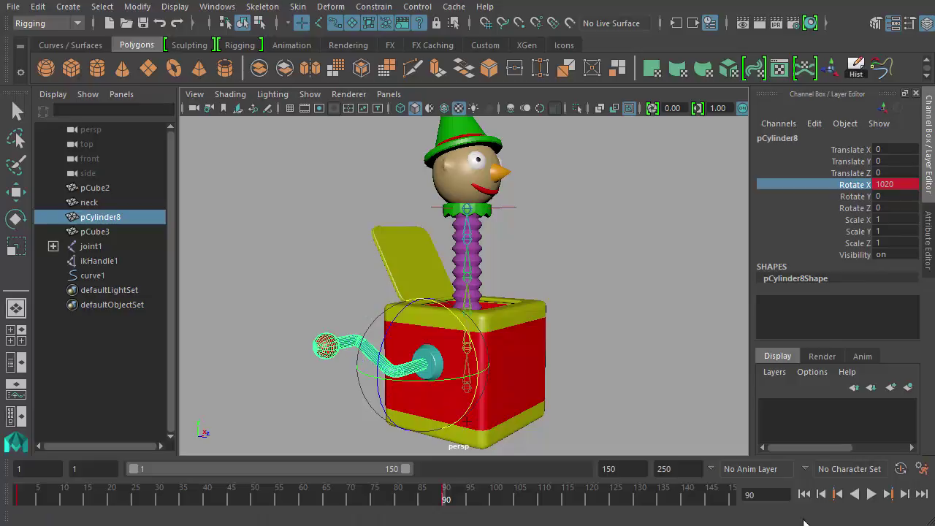
pyautogui.click(804, 494)
pyautogui.click(872, 494)
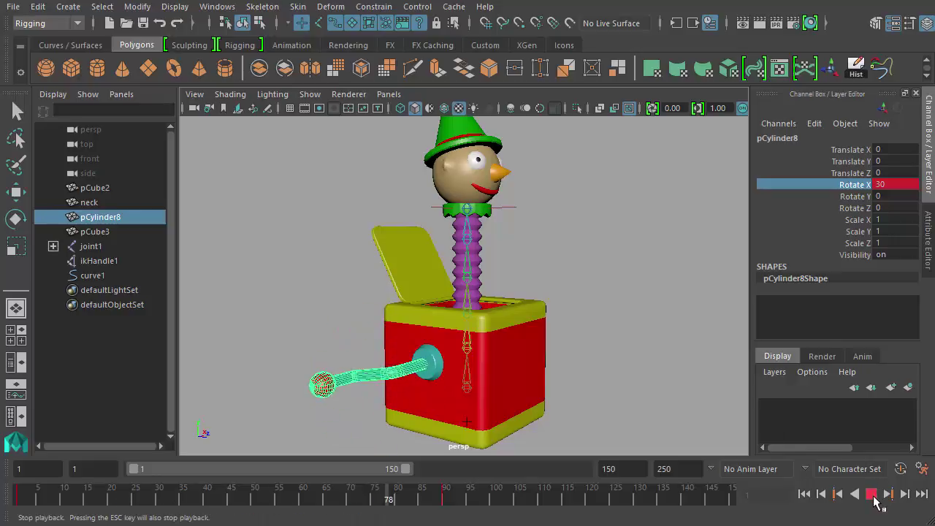
pyautogui.click(872, 495)
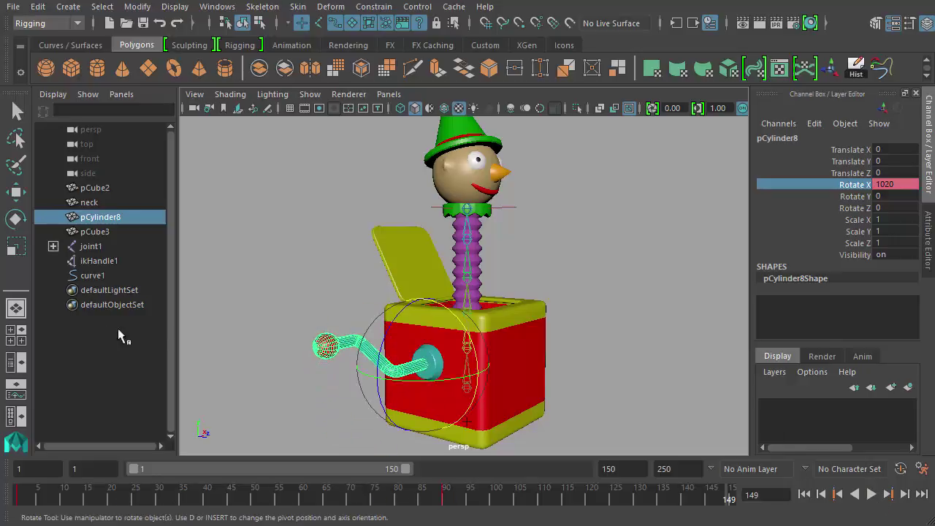
# Switch to the Persp/Graph layout and enlarge the perspective view facing the crank
pyautogui.click(18, 391)
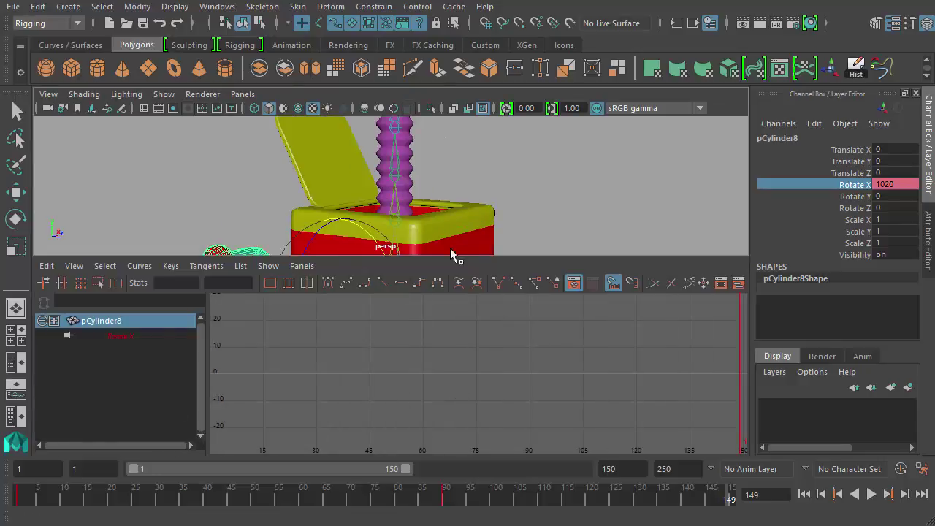
pyautogui.moveTo(479, 257); pyautogui.dragTo(486, 354)
pyautogui.scroll(-3, 533, 271)
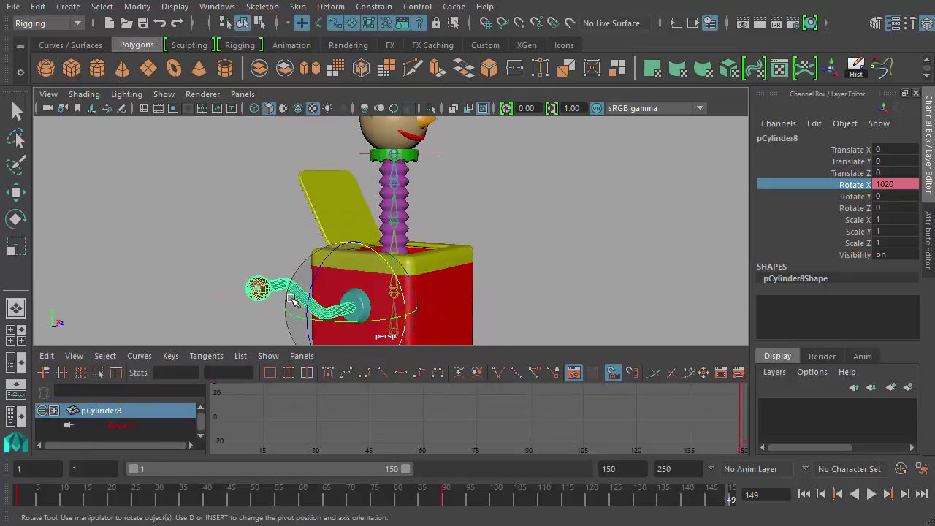
pyautogui.keyDown('alt'); pyautogui.moveTo(608, 261); pyautogui.dragTo(591, 203); pyautogui.keyUp('alt')
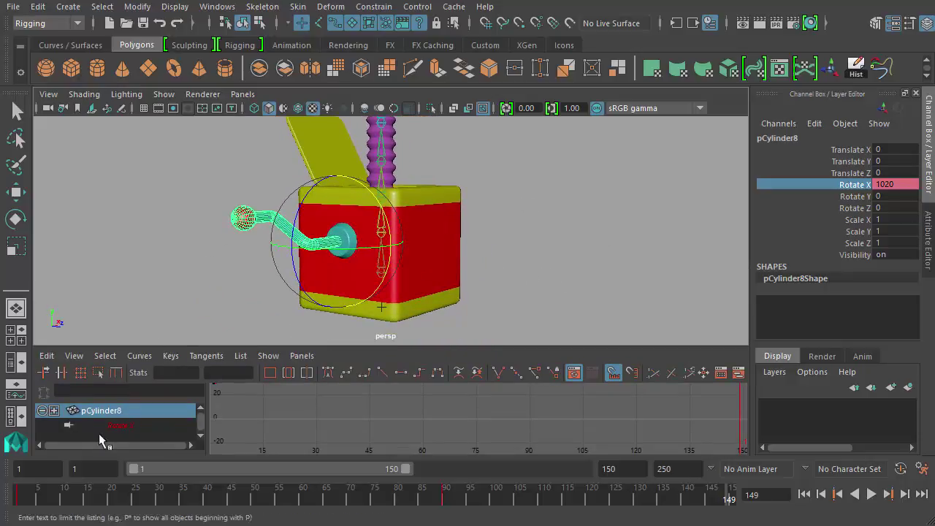
# Rename pCylinder8 to crank and frame its Rotate X curve in the Graph Editor
pyautogui.click(817, 137)
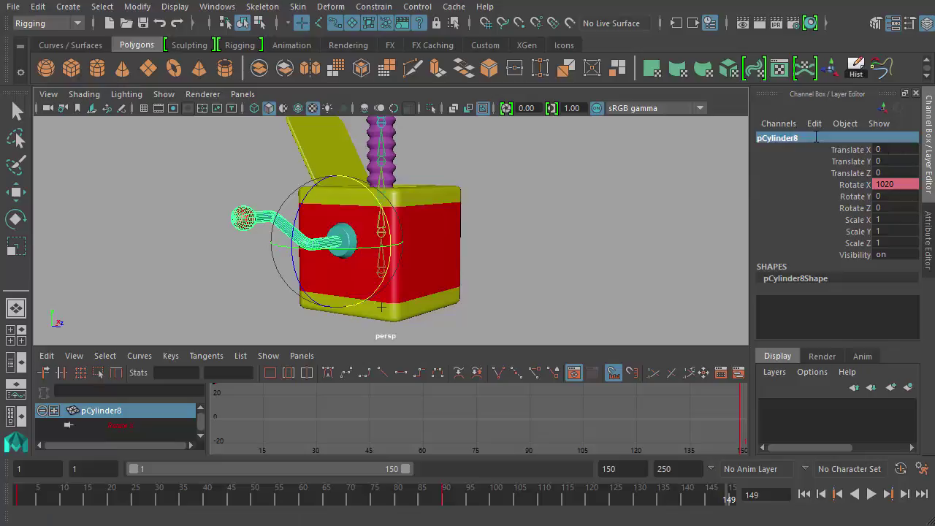
pyautogui.write('drank')
pyautogui.press('Return')
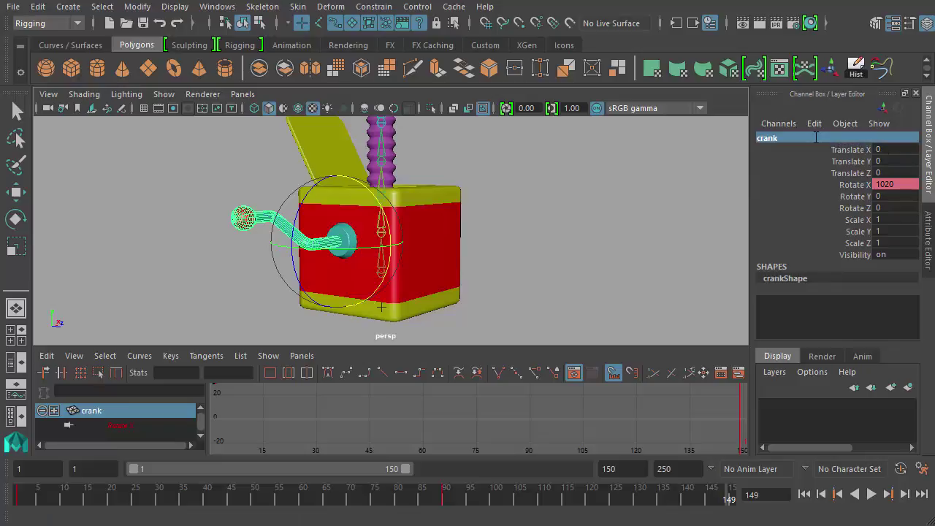
pyautogui.click(121, 426)
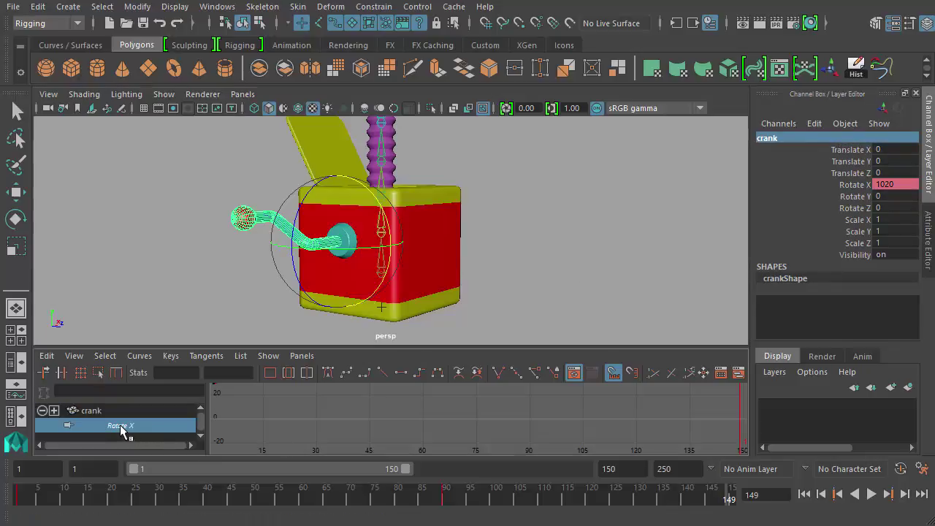
pyautogui.press('f')
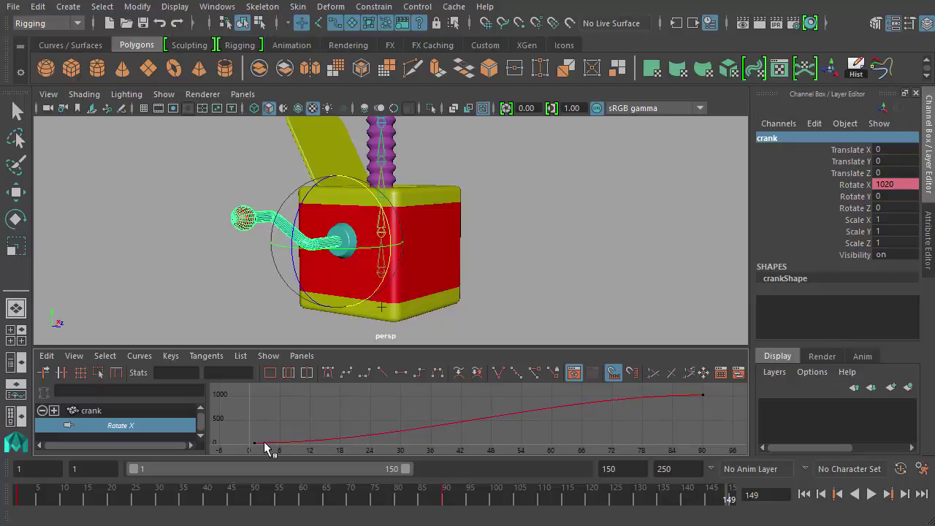
# Straighten the first Rotate X key's tangent for a steady rise, then play back
pyautogui.moveTo(744, 410); pyautogui.dragTo(643, 388)
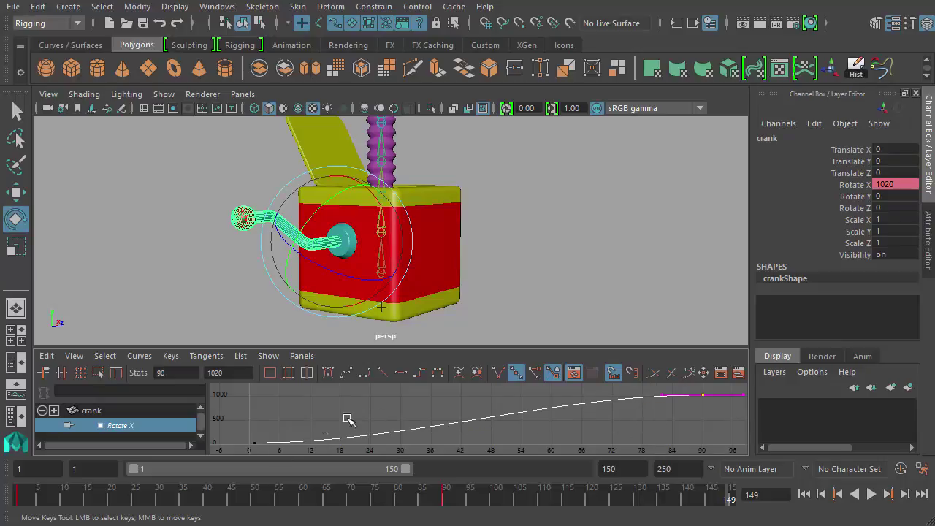
pyautogui.moveTo(255, 456); pyautogui.dragTo(284, 442)
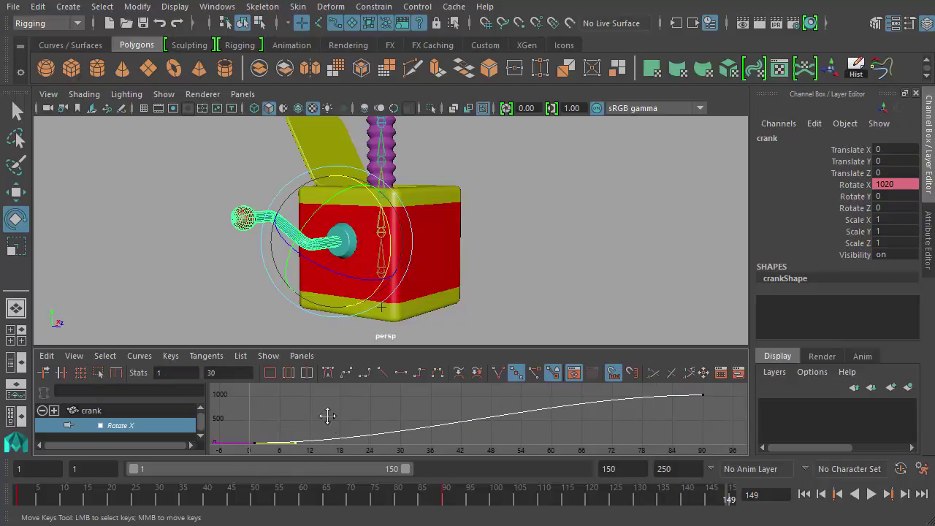
pyautogui.moveTo(327, 416); pyautogui.dragTo(380, 422, button='middle')
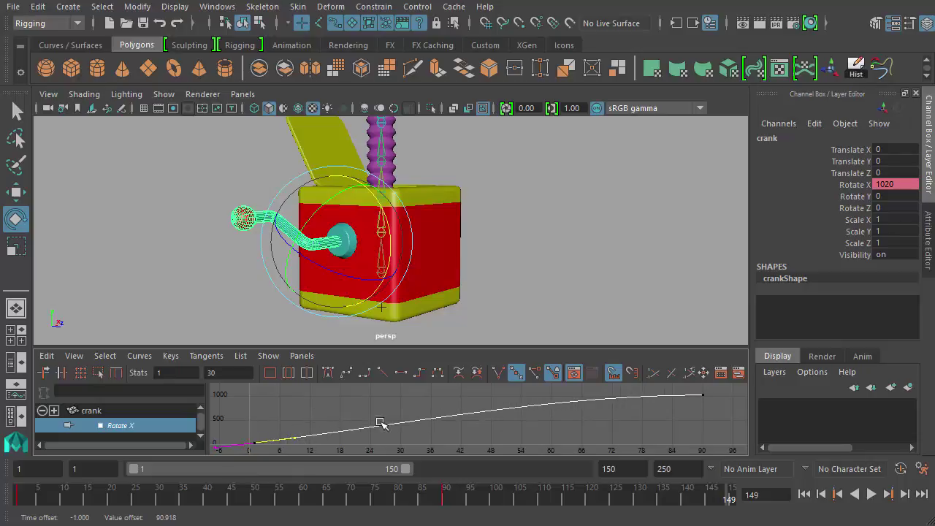
pyautogui.click(871, 494)
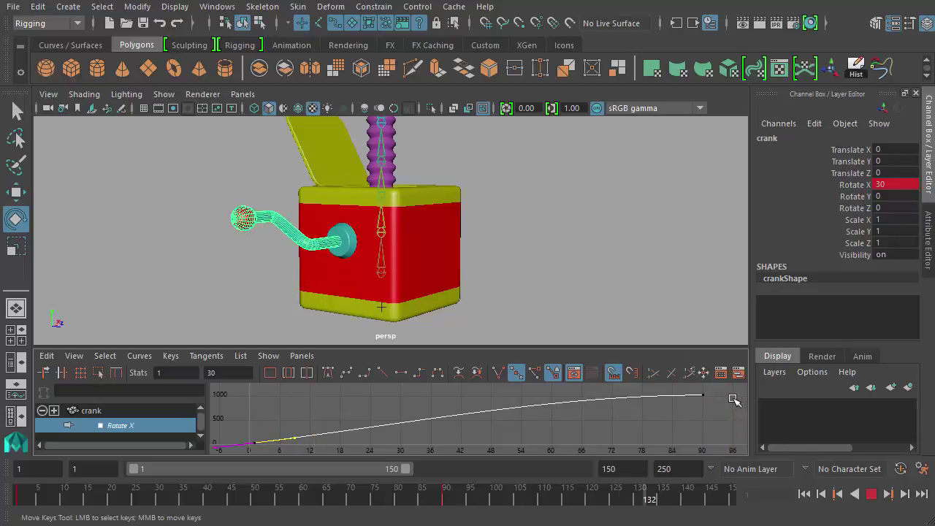
# Set the last Rotate X key at frame 90 to 1380, frame the curve, and replay
pyautogui.click(698, 395)
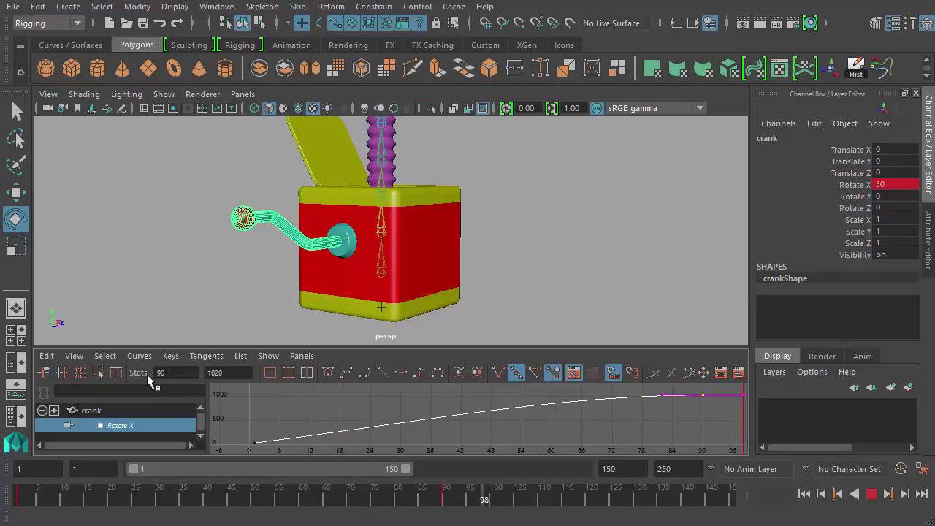
pyautogui.press('Tab')
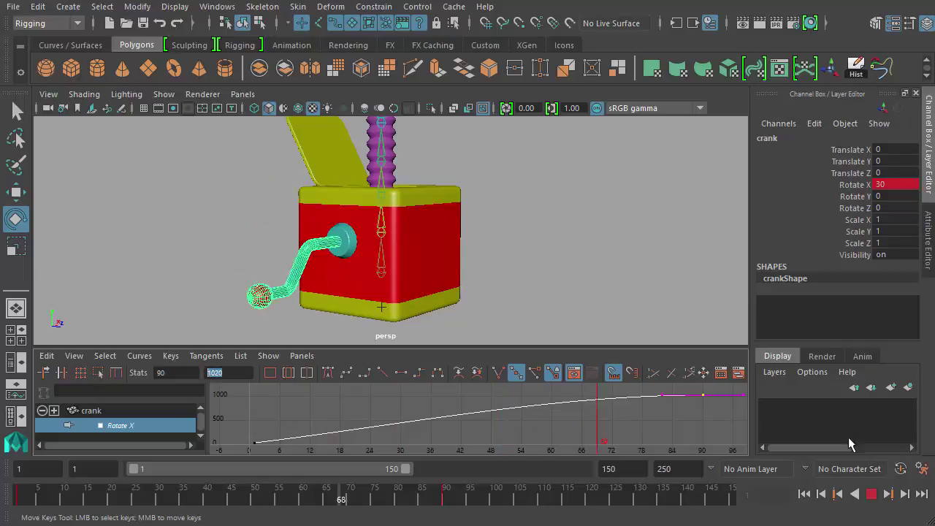
pyautogui.press('Escape')
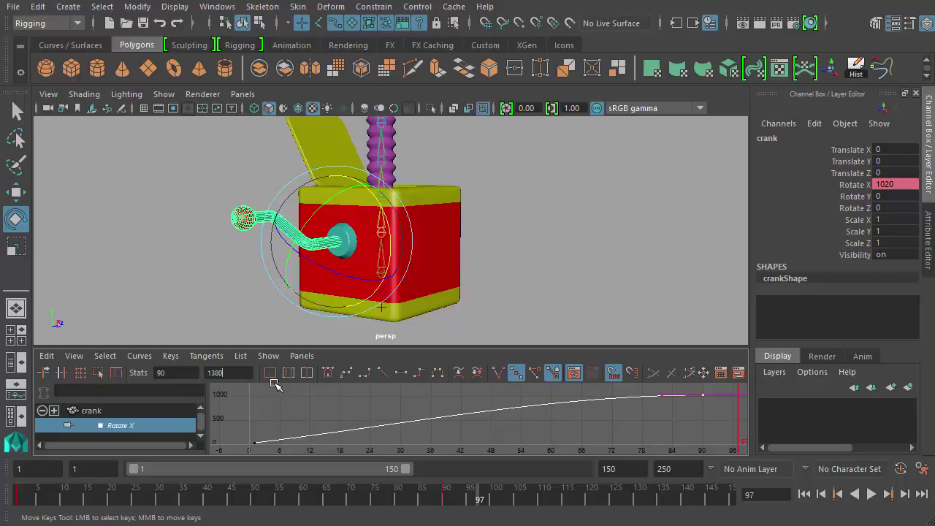
pyautogui.press('Return')
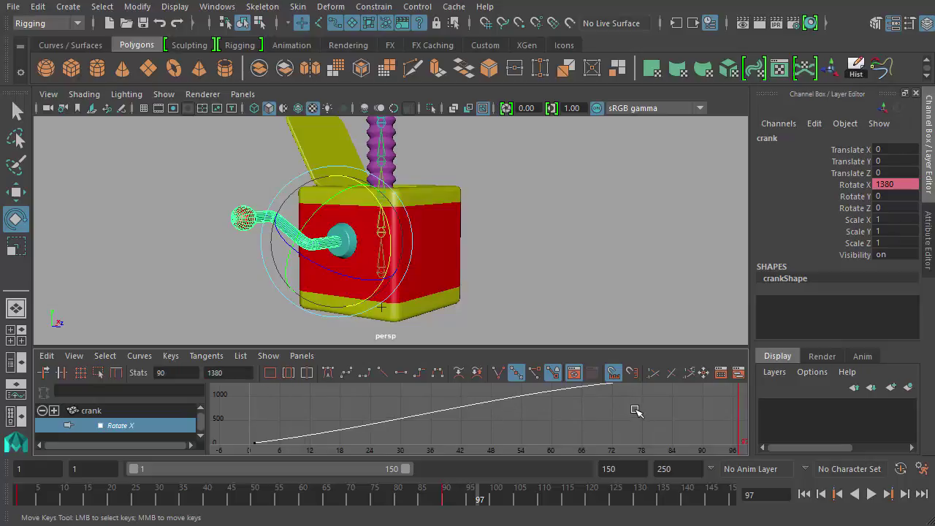
pyautogui.press('a')
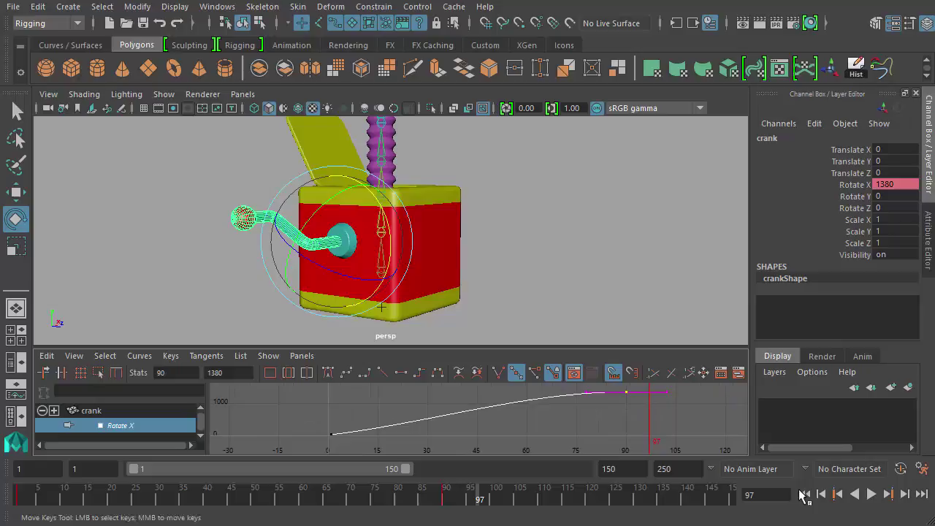
pyautogui.click(805, 494)
pyautogui.click(872, 494)
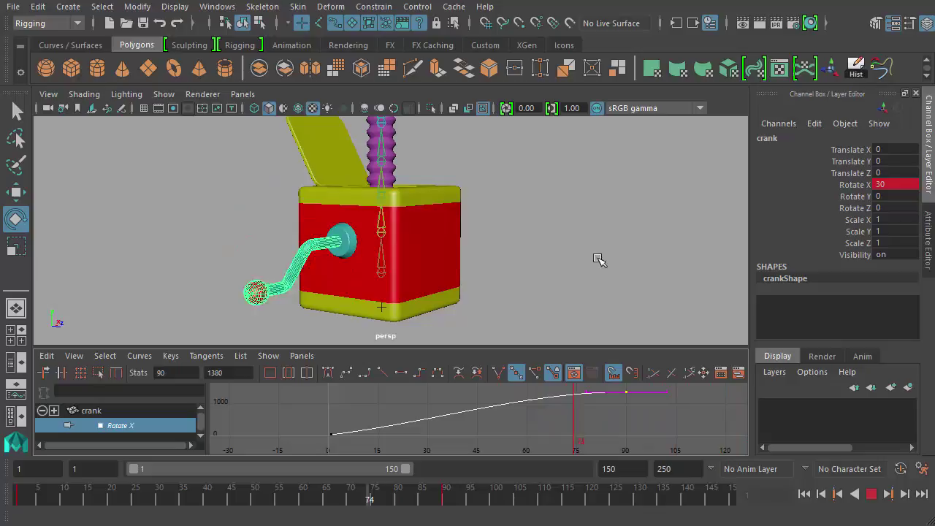
pyautogui.keyDown('alt'); pyautogui.moveTo(599, 250); pyautogui.dragTo(566, 263); pyautogui.keyUp('alt')
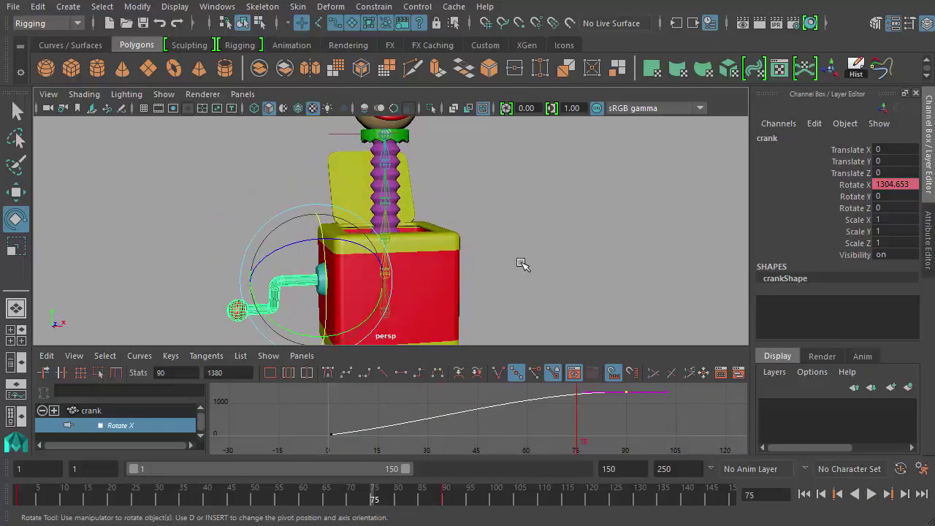
# Stop playback at frame 75, maximise the perspective view, then restore the Outliner/Persp layout
pyautogui.press('Escape')
pyautogui.press('space')
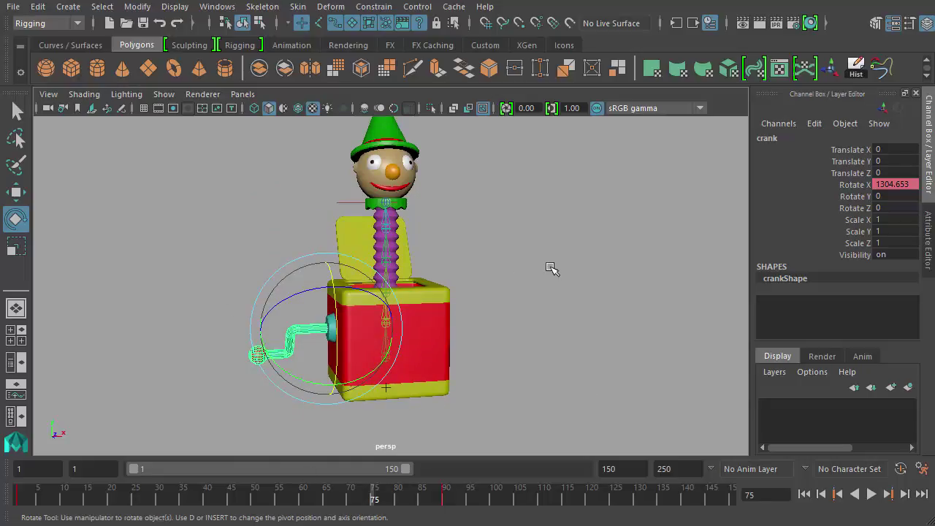
pyautogui.keyDown('alt'); pyautogui.moveTo(551, 269); pyautogui.dragTo(573, 286); pyautogui.keyUp('alt')
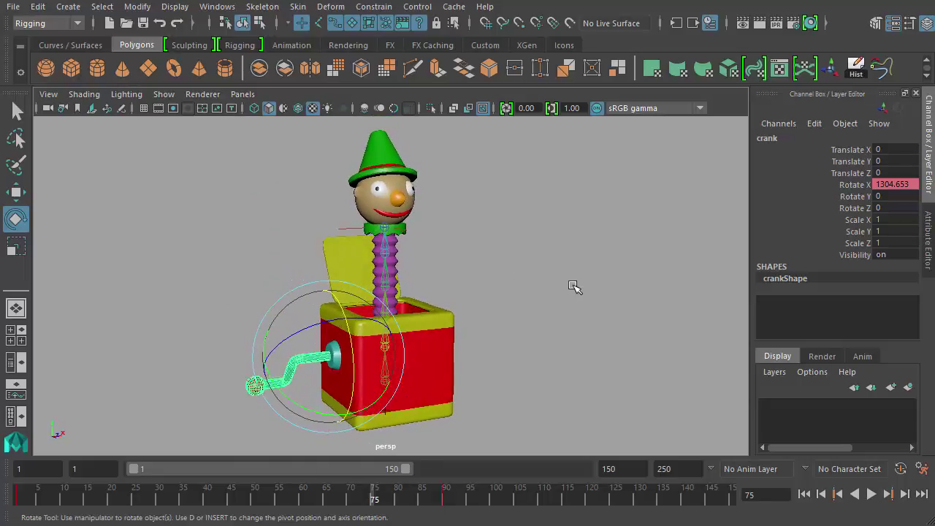
pyautogui.click(383, 173)
pyautogui.click(605, 319)
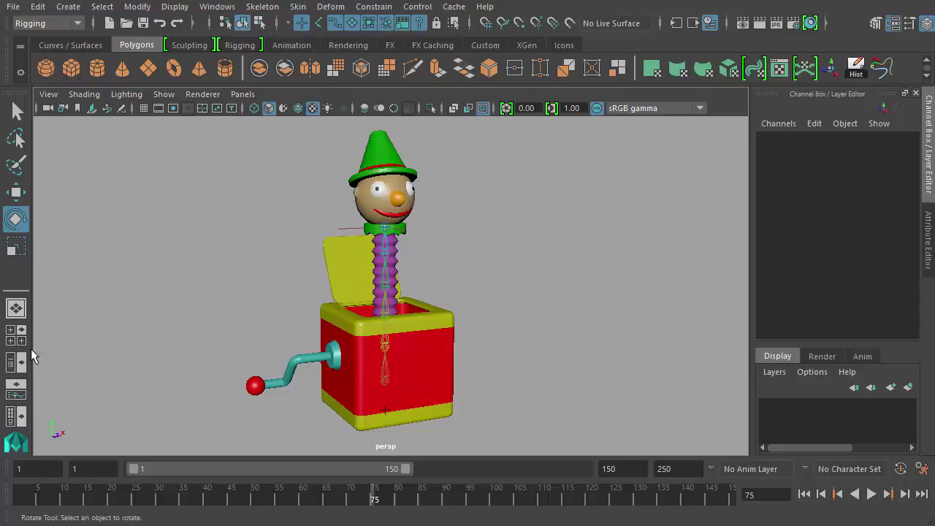
pyautogui.click(16, 361)
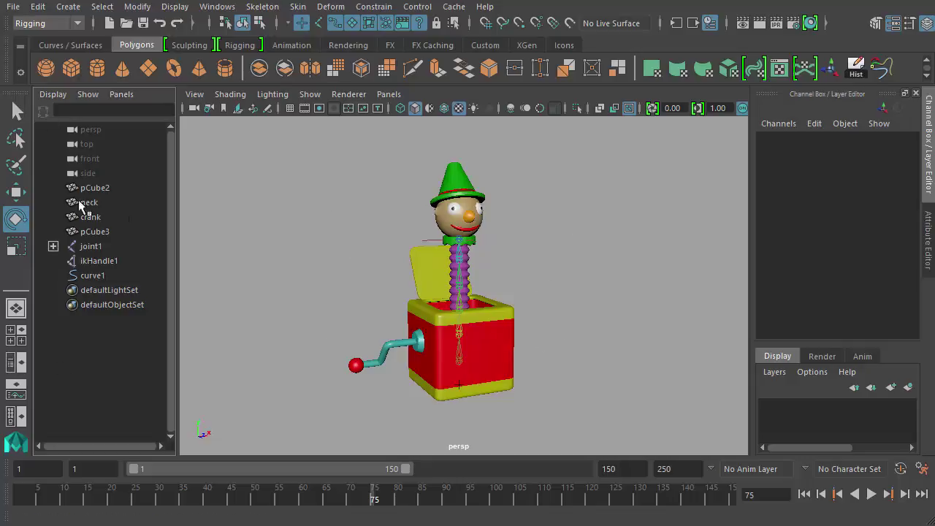
# Expand joint1 to show joint1–joint6, widen the Outliner, and select the whole chain
pyautogui.click(86, 247)
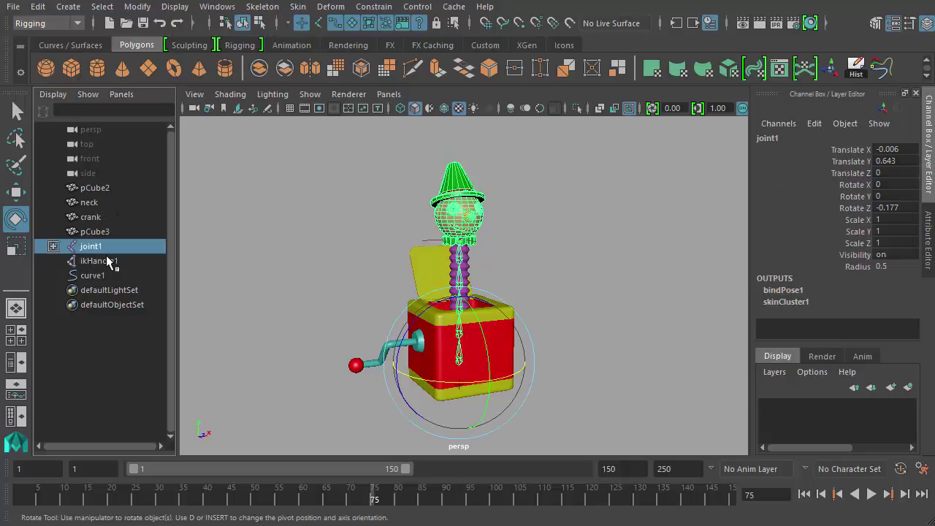
pyautogui.click(52, 247)
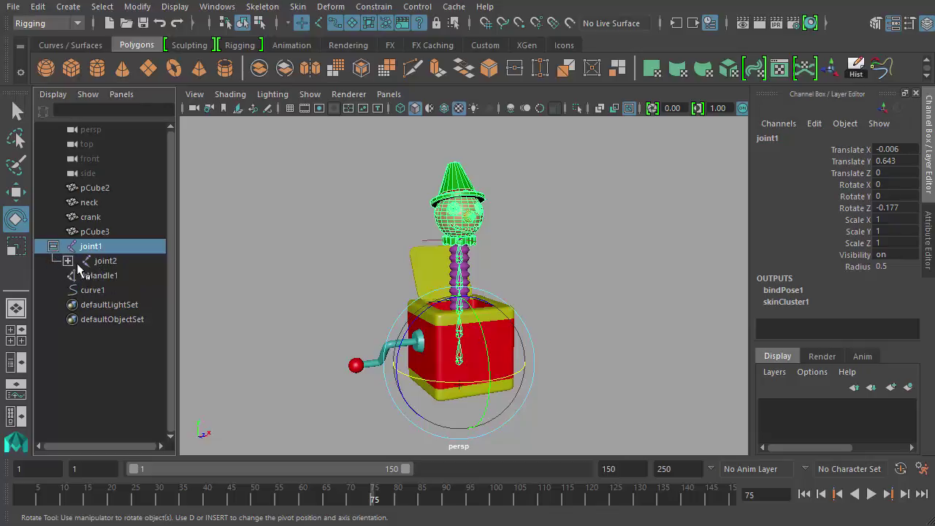
pyautogui.click(122, 266)
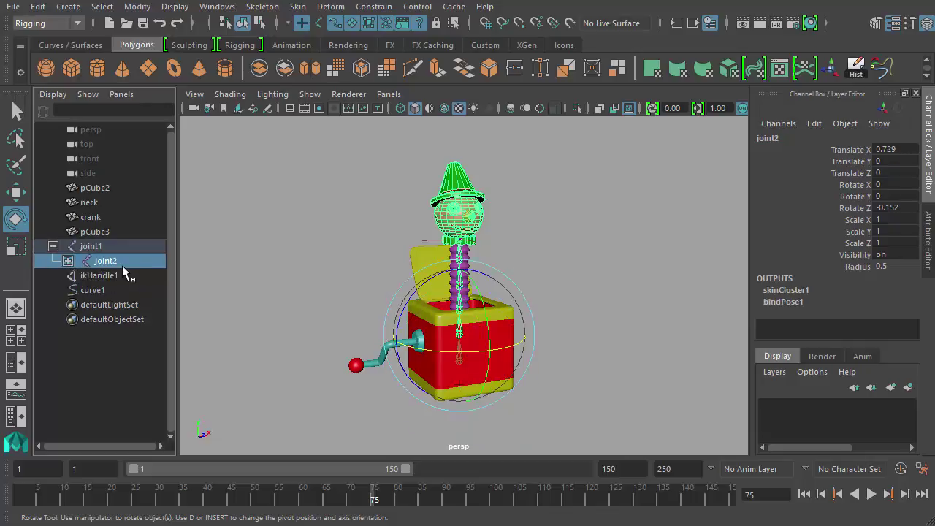
pyautogui.click(68, 262)
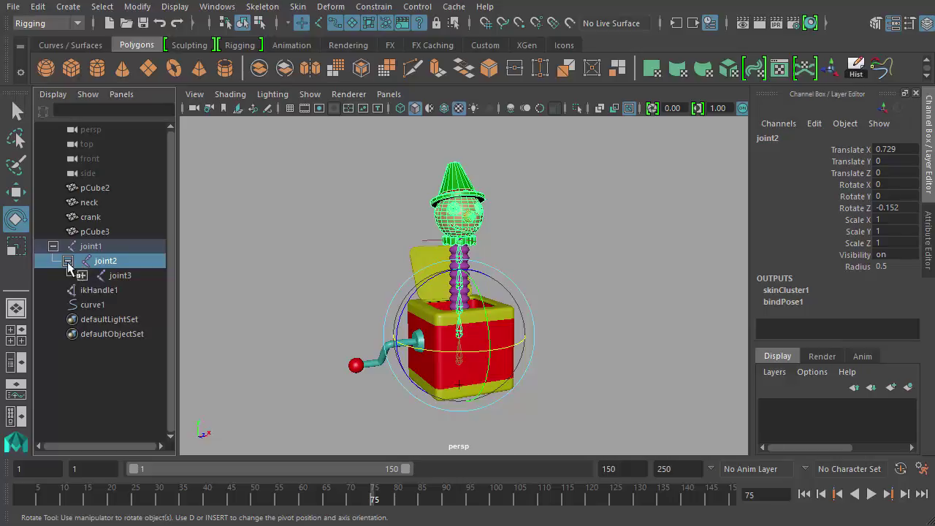
pyautogui.click(68, 261)
pyautogui.click(52, 247)
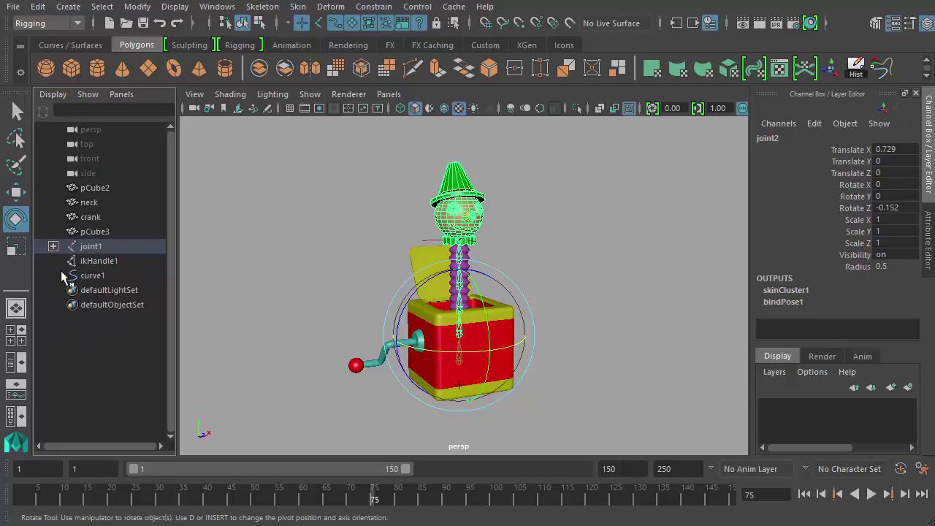
pyautogui.keyDown('shift'); pyautogui.click(53, 247); pyautogui.keyUp('shift')
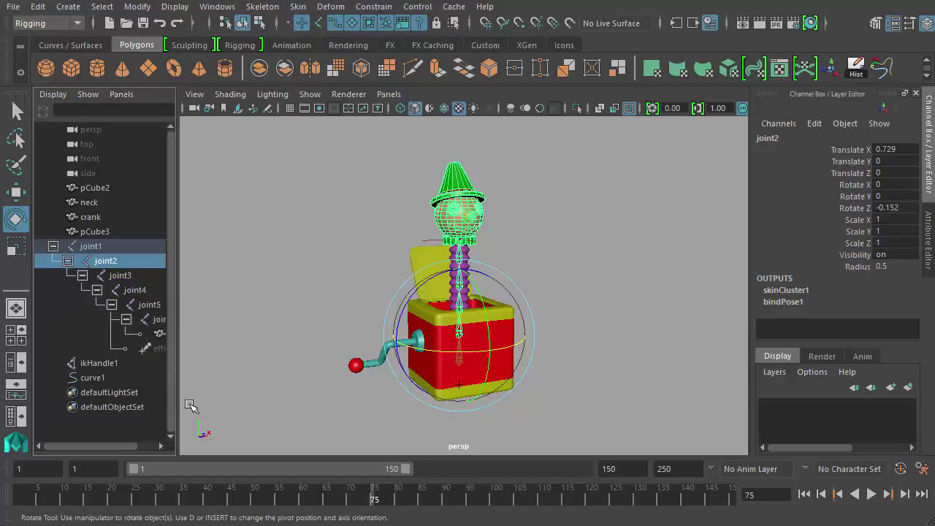
pyautogui.moveTo(181, 406); pyautogui.dragTo(212, 403)
pyautogui.click(165, 319)
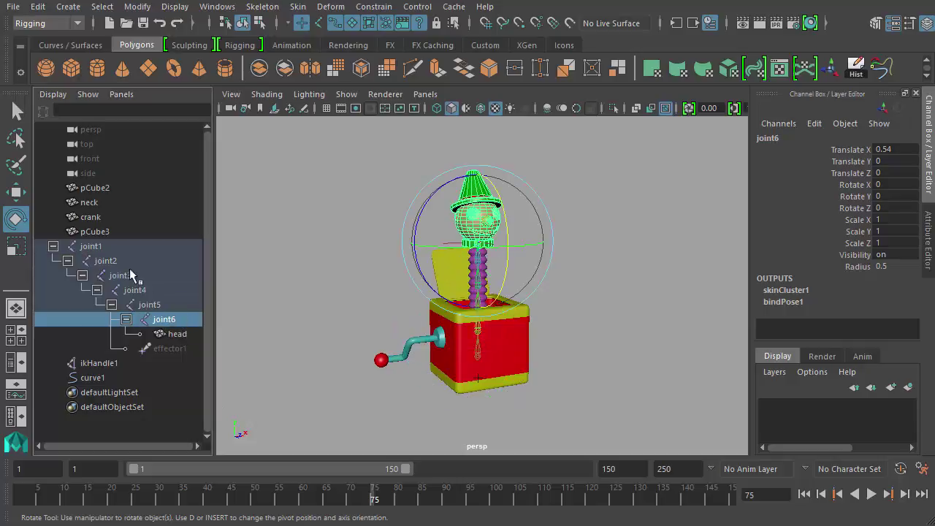
pyautogui.keyDown('shift'); pyautogui.click(95, 246); pyautogui.keyUp('shift')
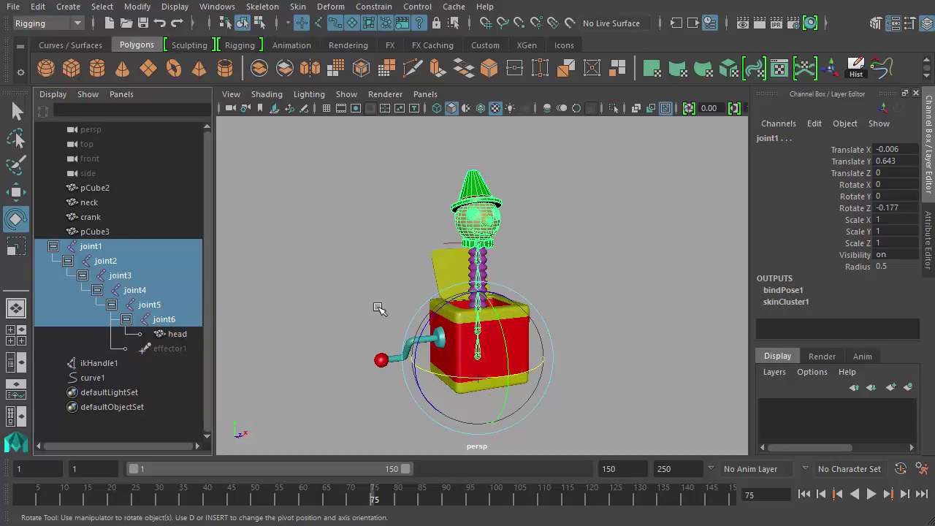
# Test-squash the jack's joint chain down into the box with Scale, then undo it
pyautogui.keyDown('alt'); pyautogui.moveTo(309, 267); pyautogui.dragTo(333, 275); pyautogui.keyUp('alt')
pyautogui.keyDown('alt'); pyautogui.moveTo(334, 275); pyautogui.dragTo(342, 283, button='right'); pyautogui.keyUp('alt')
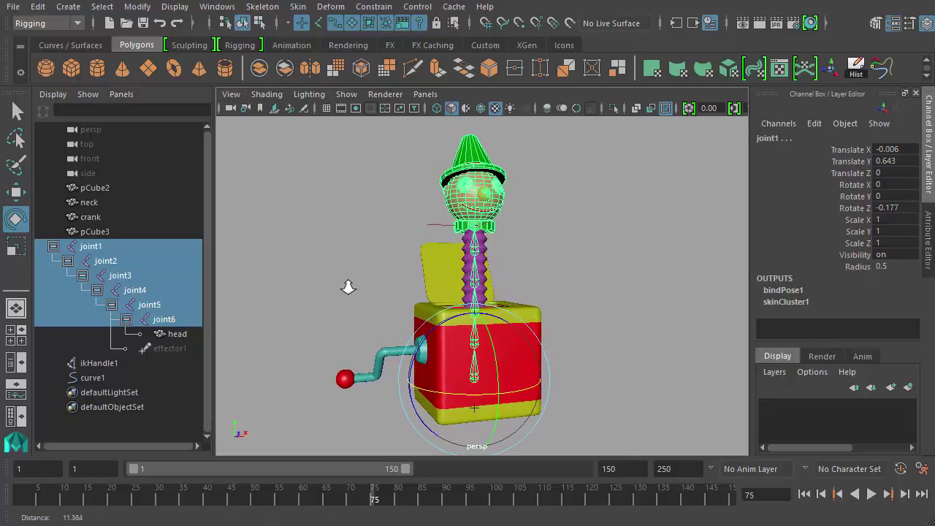
pyautogui.press('r')
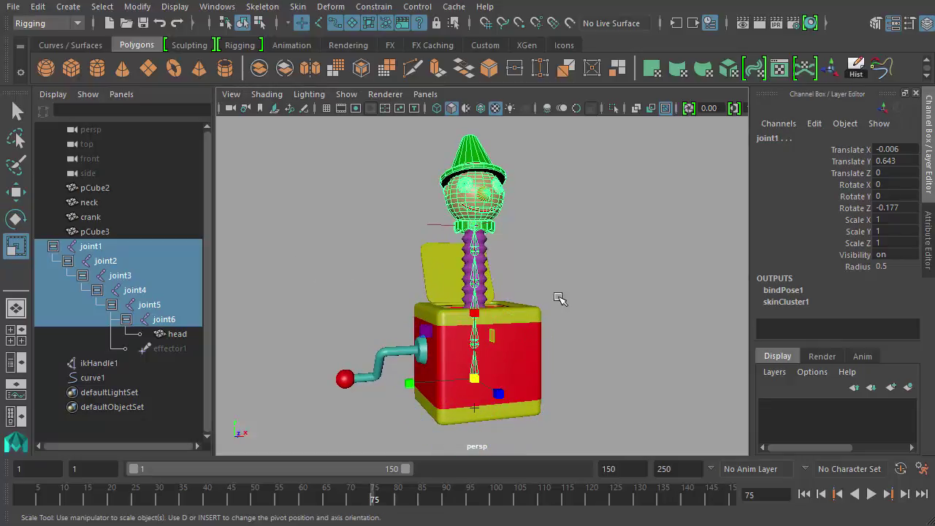
pyautogui.moveTo(474, 313); pyautogui.dragTo(497, 247)
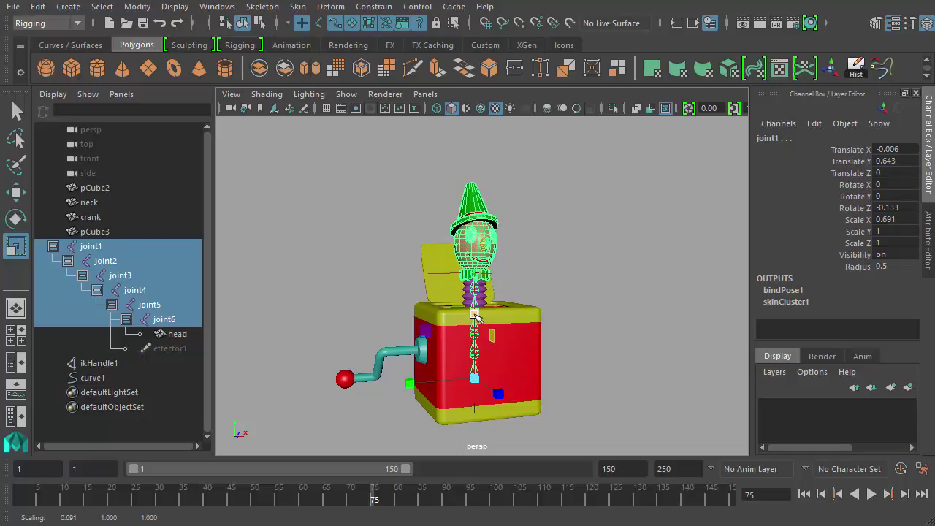
pyautogui.moveTo(475, 315); pyautogui.dragTo(486, 337)
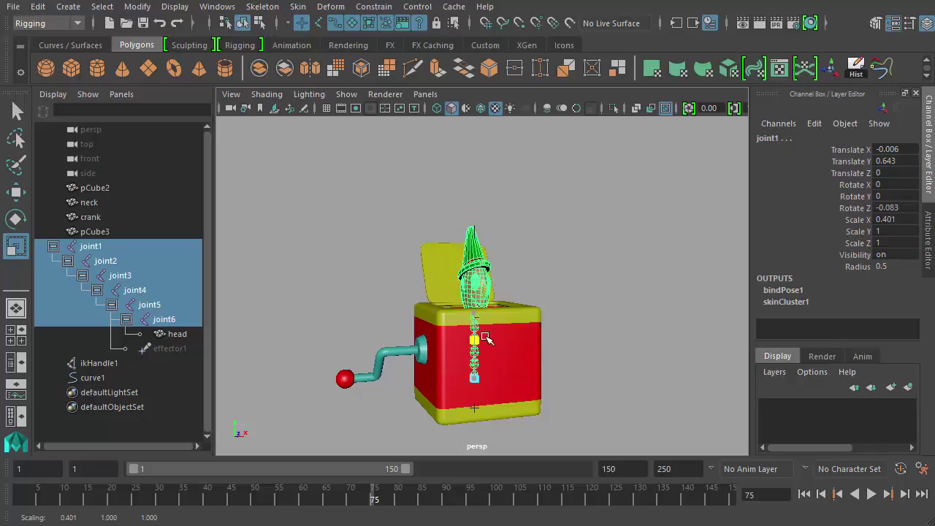
pyautogui.hotkey('ctrl', 'z')
# Switch to Move and select the neck spring with the head added
pyautogui.press('w')
pyautogui.click(491, 199)
pyautogui.click(524, 211)
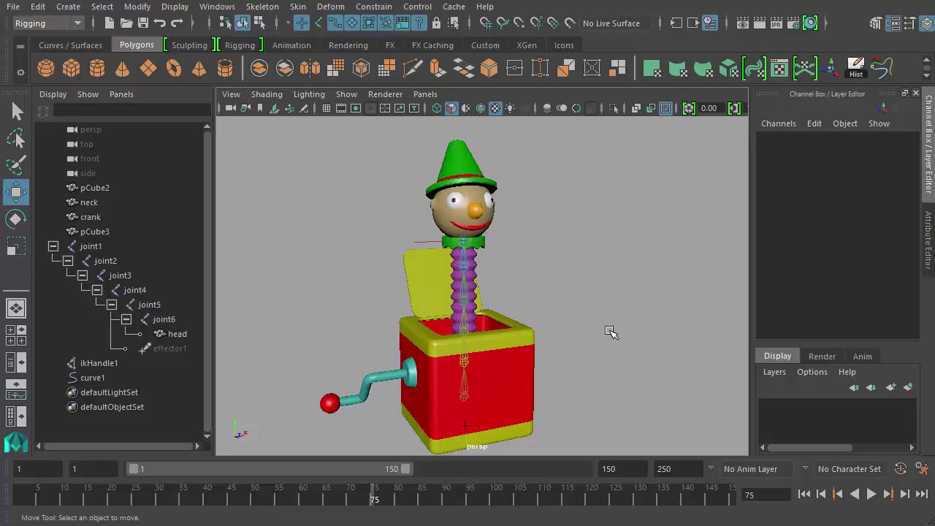
pyautogui.click(477, 280)
pyautogui.keyDown('shift'); pyautogui.click(486, 207); pyautogui.keyUp('shift')
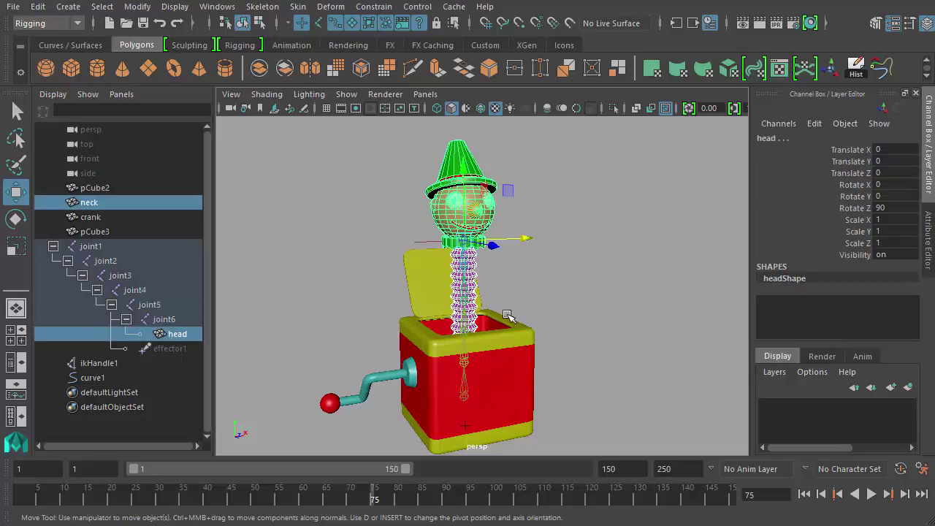
pyautogui.keyDown('alt'); pyautogui.moveTo(510, 317); pyautogui.dragTo(457, 253); pyautogui.keyUp('alt')
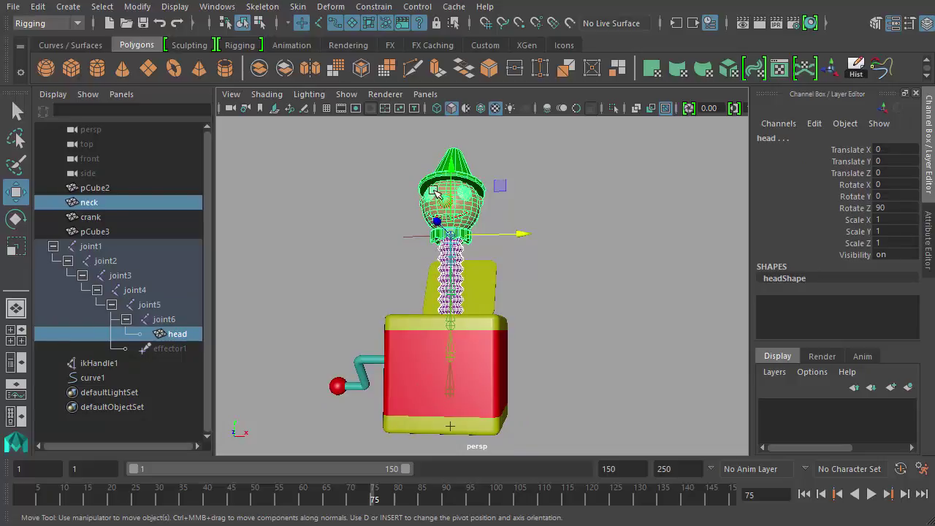
# Create a lattice with reset options and 2, 5, 2 divisions around neck and head
pyautogui.keyDown('alt'); pyautogui.moveTo(542, 285); pyautogui.dragTo(595, 300); pyautogui.keyUp('alt')
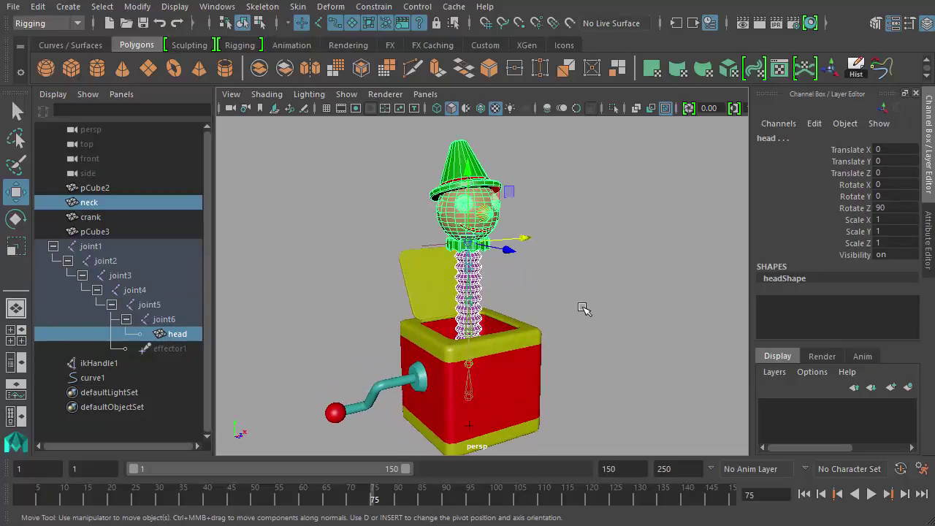
pyautogui.click(330, 8)
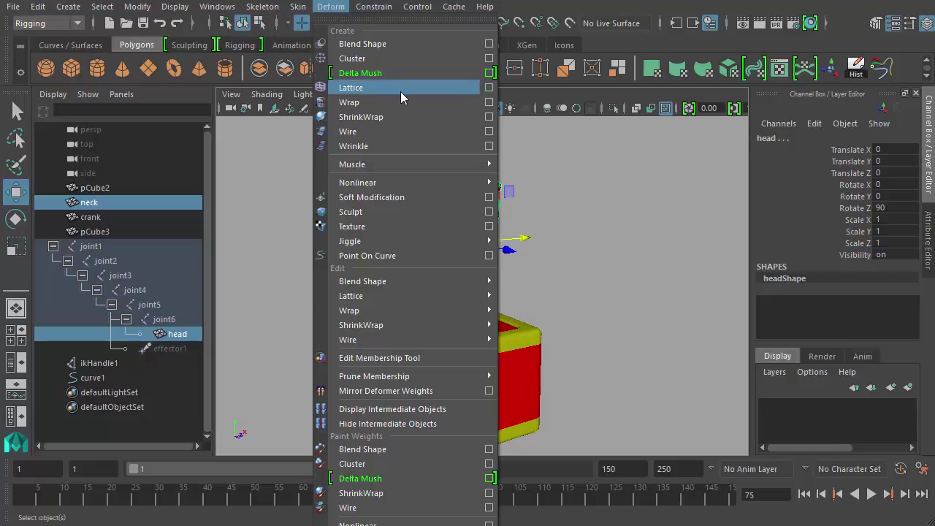
pyautogui.click(489, 87)
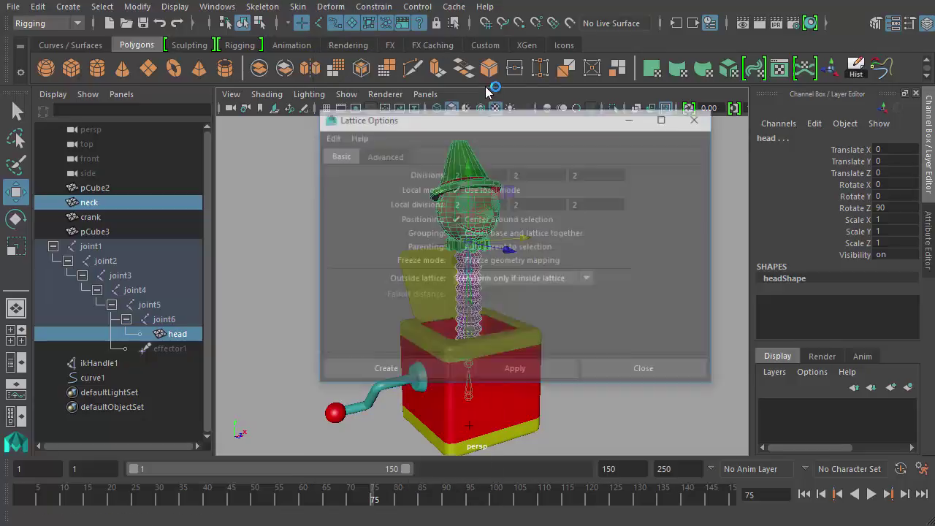
pyautogui.click(331, 137)
pyautogui.click(342, 169)
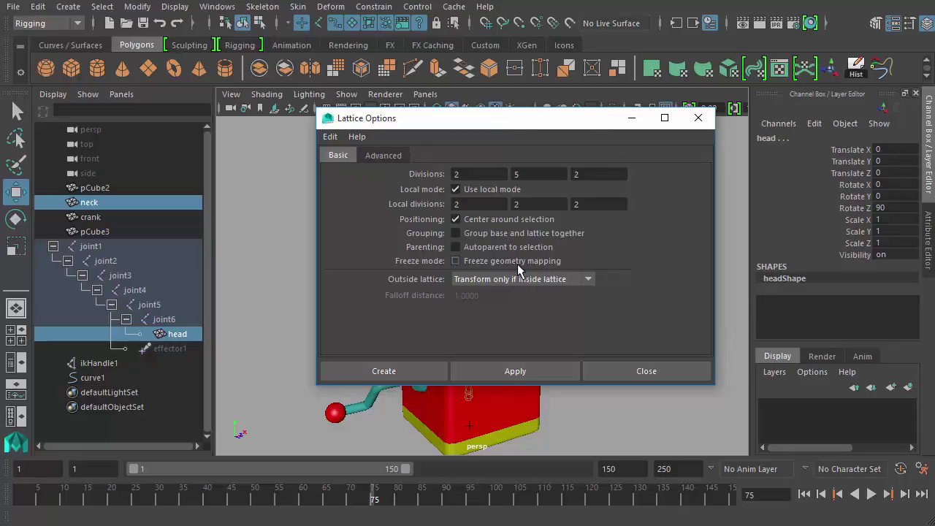
pyautogui.click(404, 365)
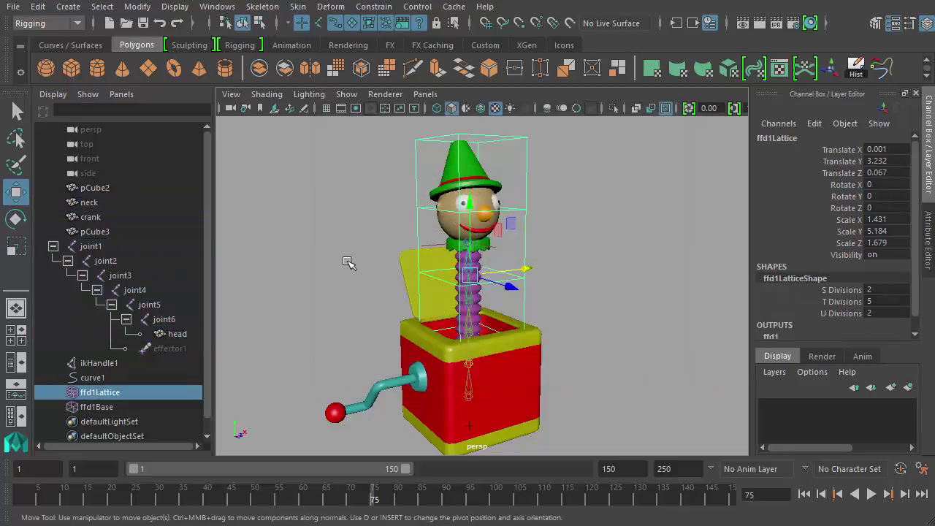
# Deselect the new lattice, inspect it from another angle, and select it again
pyautogui.moveTo(595, 266)
pyautogui.keyDown('alt'); pyautogui.mouseDown()
pyautogui.moveTo(495, 246)
pyautogui.moveTo(418, 292)
pyautogui.moveTo(504, 296)
pyautogui.moveTo(633, 264)
pyautogui.moveTo(533, 240)
pyautogui.moveTo(512, 255)
pyautogui.moveTo(595, 265)
pyautogui.mouseUp(); pyautogui.keyUp('alt')
pyautogui.click(608, 212)
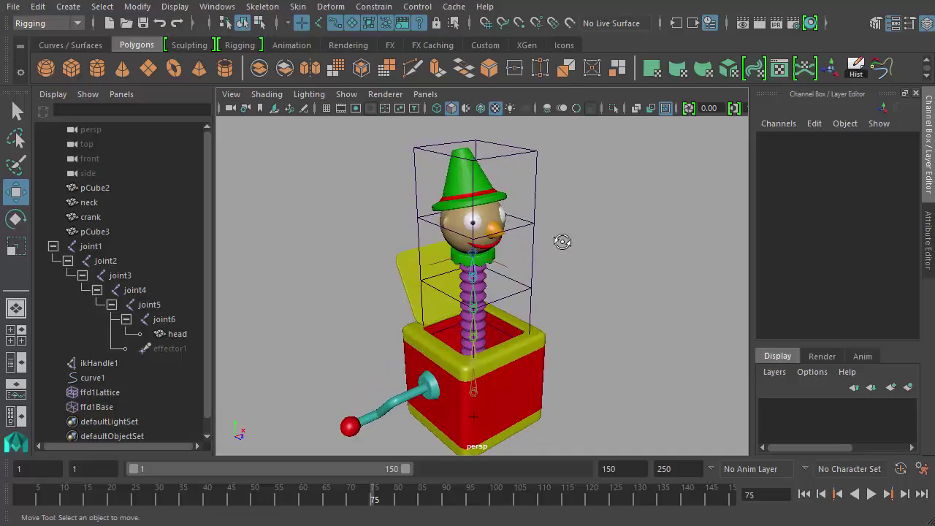
pyautogui.keyDown('alt'); pyautogui.moveTo(562, 241); pyautogui.dragTo(544, 179); pyautogui.keyUp('alt')
pyautogui.click(542, 209)
pyautogui.rightClick(540, 173)
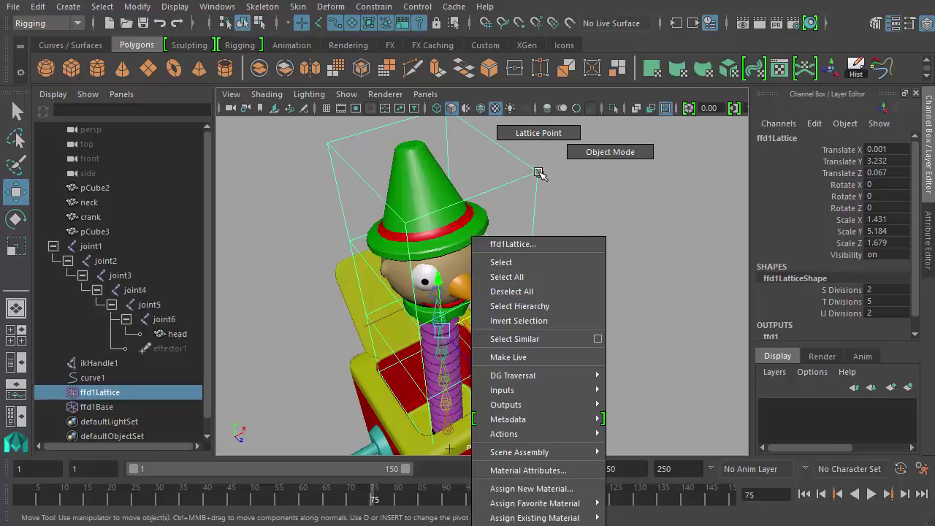
pyautogui.moveTo(540, 173); pyautogui.dragTo(560, 139, button='right')
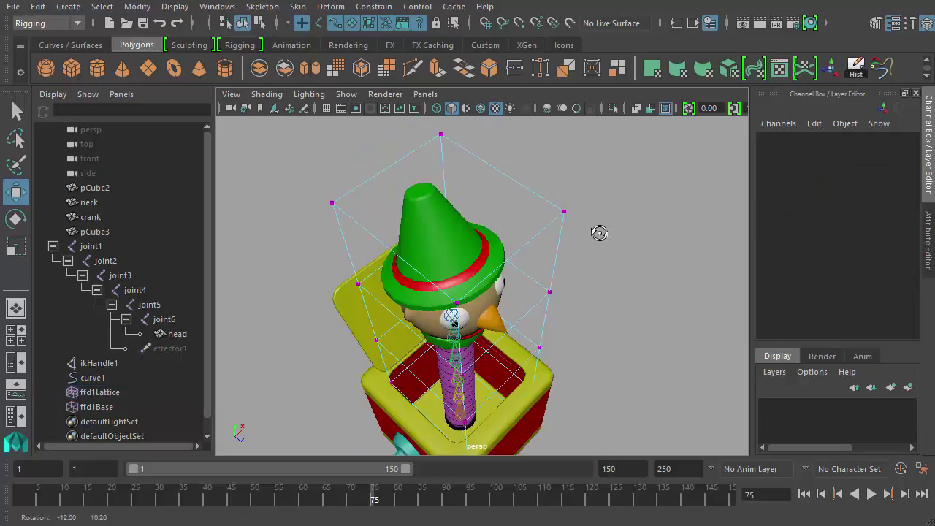
pyautogui.moveTo(578, 195); pyautogui.dragTo(604, 234)
pyautogui.click(441, 132)
pyautogui.keyDown('alt'); pyautogui.moveTo(604, 235); pyautogui.dragTo(620, 211); pyautogui.keyUp('alt')
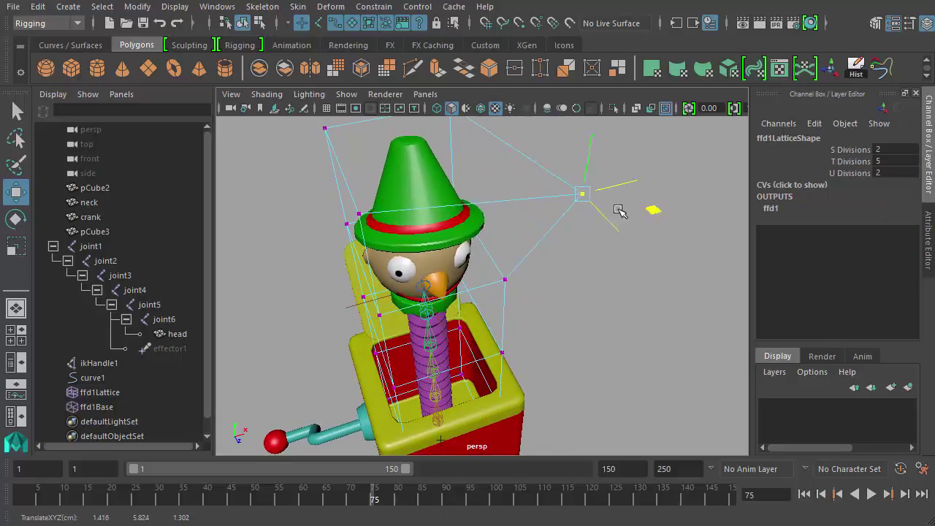
pyautogui.moveTo(494, 192); pyautogui.dragTo(681, 192)
pyautogui.hotkey('ctrl', 'z')
pyautogui.keyDown('alt'); pyautogui.moveTo(587, 285); pyautogui.dragTo(519, 185); pyautogui.keyUp('alt')
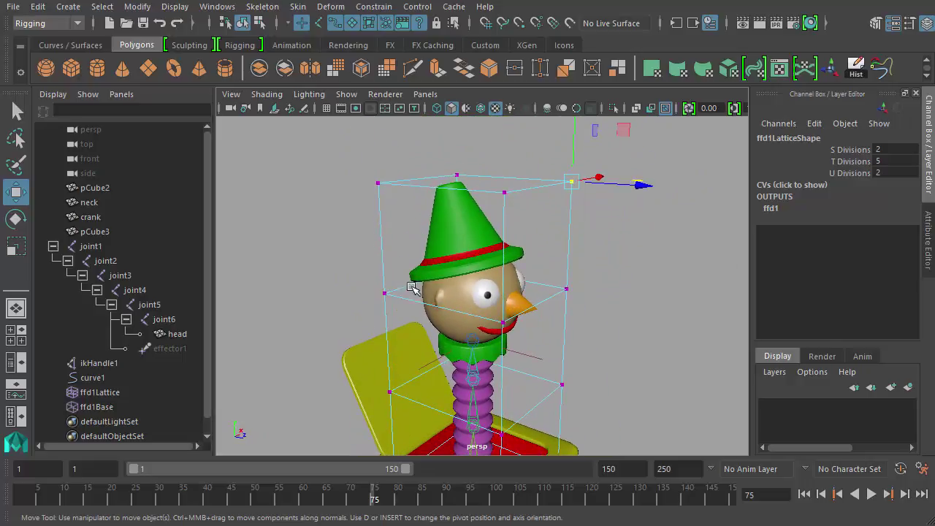
pyautogui.keyDown('alt'); pyautogui.moveTo(593, 271); pyautogui.dragTo(618, 241); pyautogui.keyUp('alt')
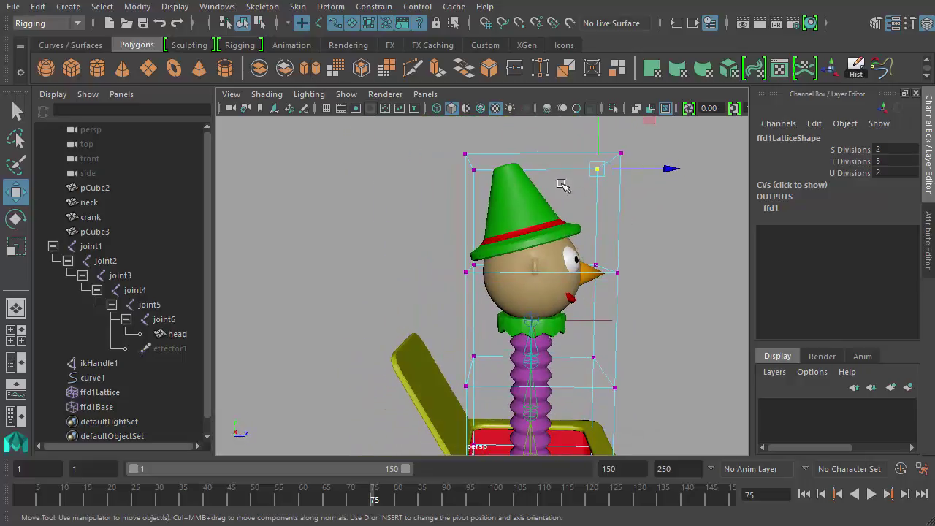
pyautogui.keyDown('alt'); pyautogui.moveTo(652, 327); pyautogui.dragTo(531, 314, button='middle'); pyautogui.keyUp('alt')
pyautogui.moveTo(550, 318); pyautogui.dragTo(540, 358)
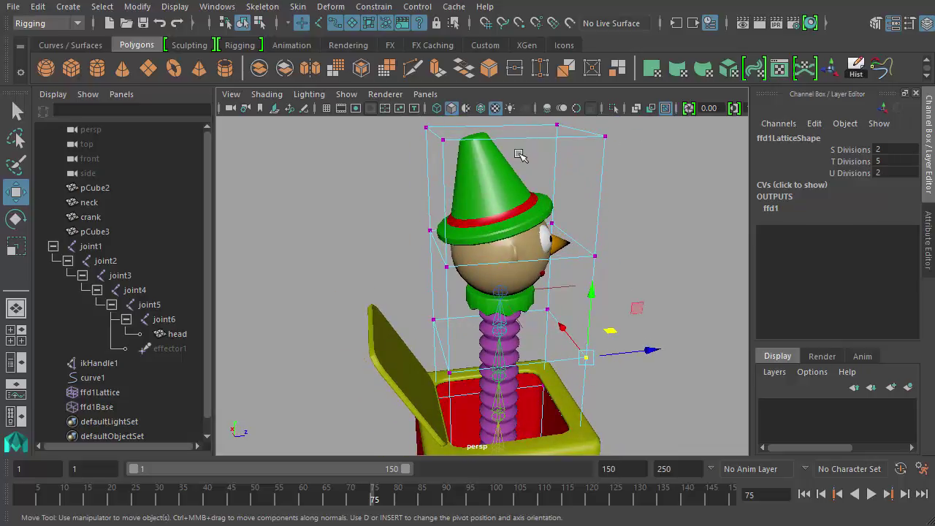
pyautogui.keyDown('alt'); pyautogui.moveTo(560, 195); pyautogui.dragTo(537, 187); pyautogui.keyUp('alt')
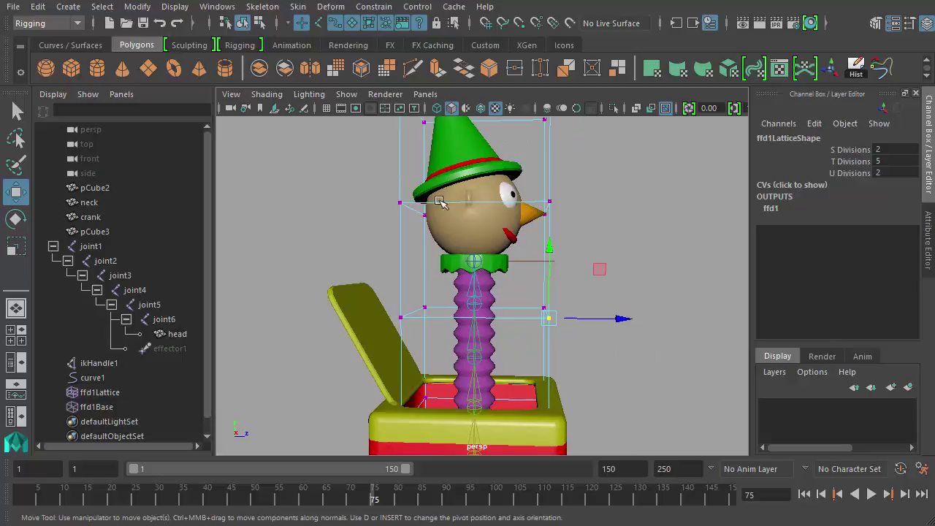
pyautogui.keyDown('alt'); pyautogui.moveTo(602, 271); pyautogui.dragTo(577, 349); pyautogui.keyUp('alt')
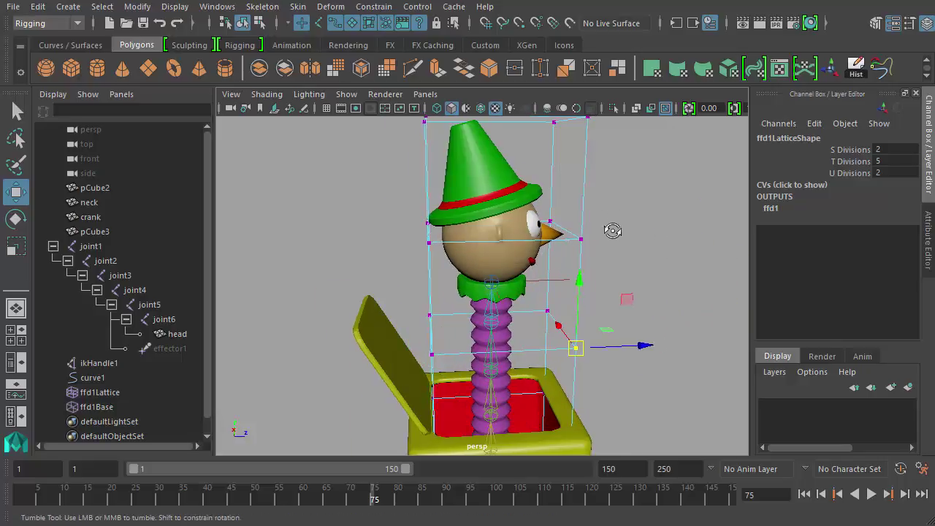
pyautogui.scroll(-5, 612, 229)
pyautogui.keyDown('alt'); pyautogui.moveTo(499, 229); pyautogui.dragTo(475, 219); pyautogui.keyUp('alt')
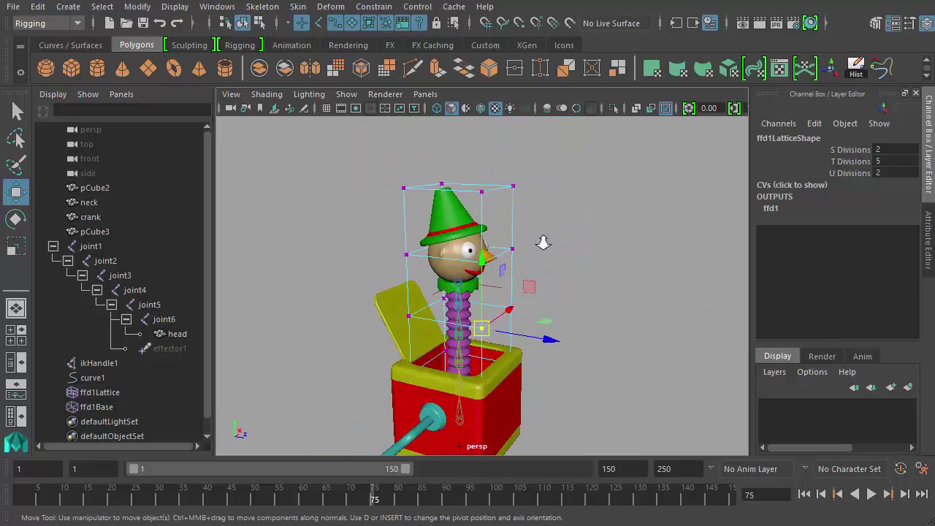
pyautogui.scroll(3, 431, 186)
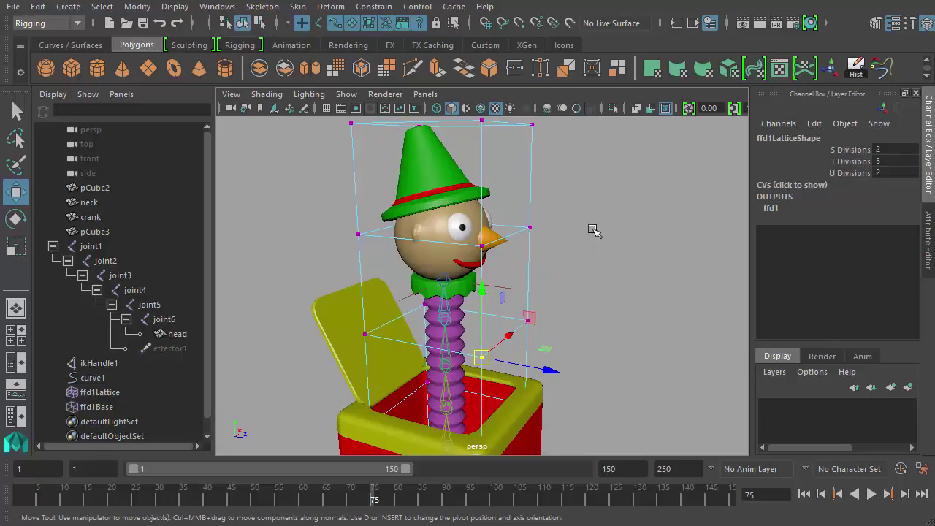
pyautogui.keyDown('alt'); pyautogui.moveTo(592, 231); pyautogui.dragTo(563, 207); pyautogui.keyUp('alt')
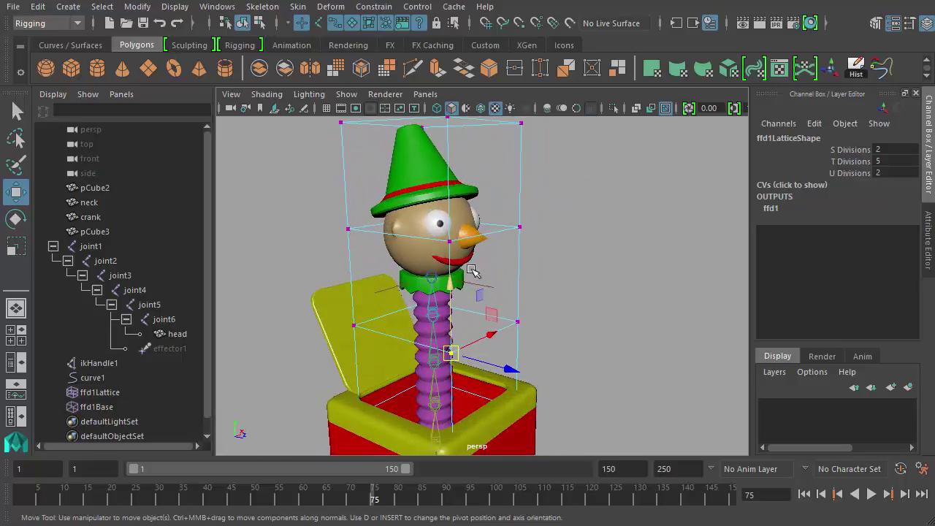
# Raise the lattice's T Divisions from 5 to 6 in the Channel Box, then reselect the lattice
pyautogui.click(846, 162)
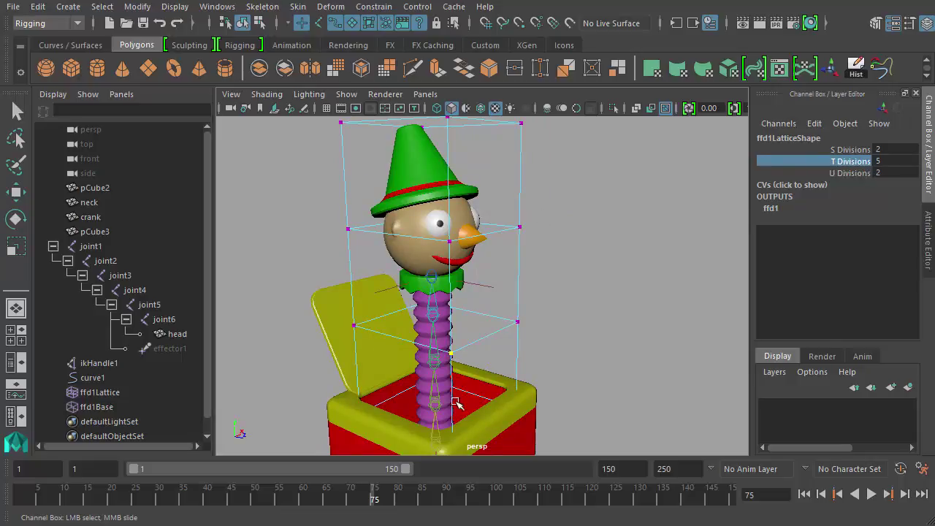
pyautogui.keyDown('alt'); pyautogui.moveTo(604, 251); pyautogui.dragTo(486, 223); pyautogui.keyUp('alt')
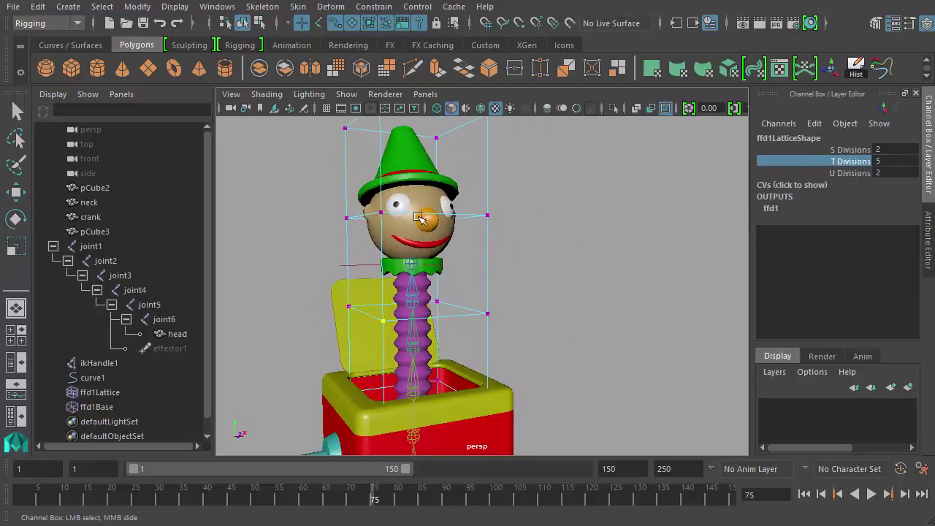
pyautogui.keyDown('alt'); pyautogui.moveTo(542, 349); pyautogui.dragTo(476, 363); pyautogui.keyUp('alt')
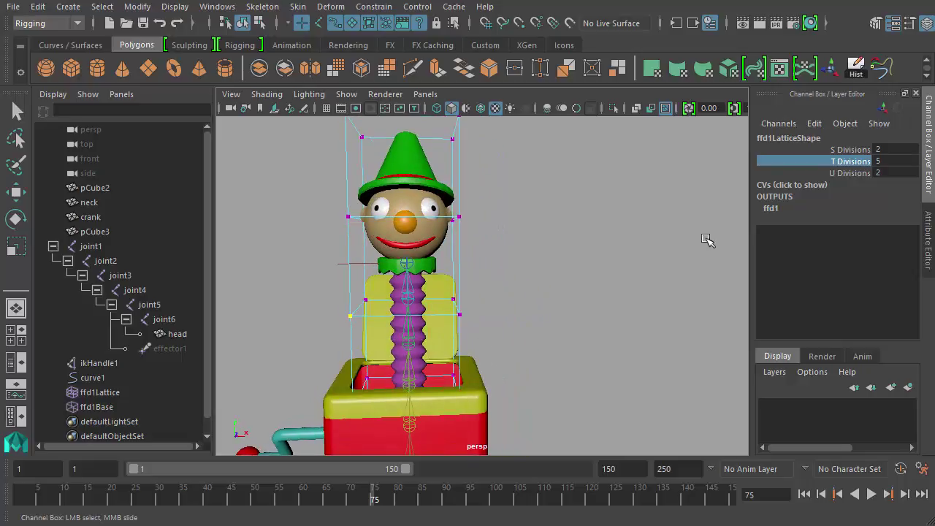
pyautogui.moveTo(595, 255); pyautogui.dragTo(604, 262, button='middle')
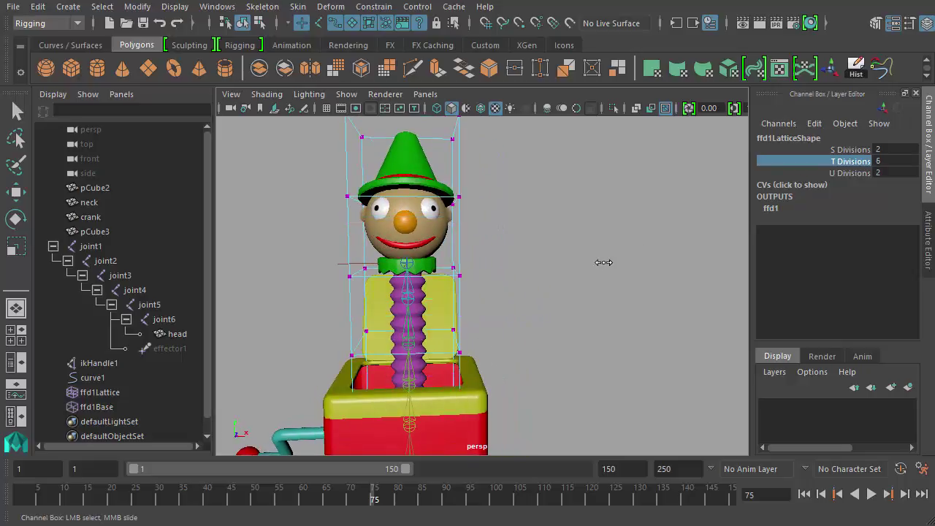
pyautogui.press('w')
pyautogui.keyDown('alt'); pyautogui.moveTo(526, 219); pyautogui.dragTo(578, 152); pyautogui.keyUp('alt')
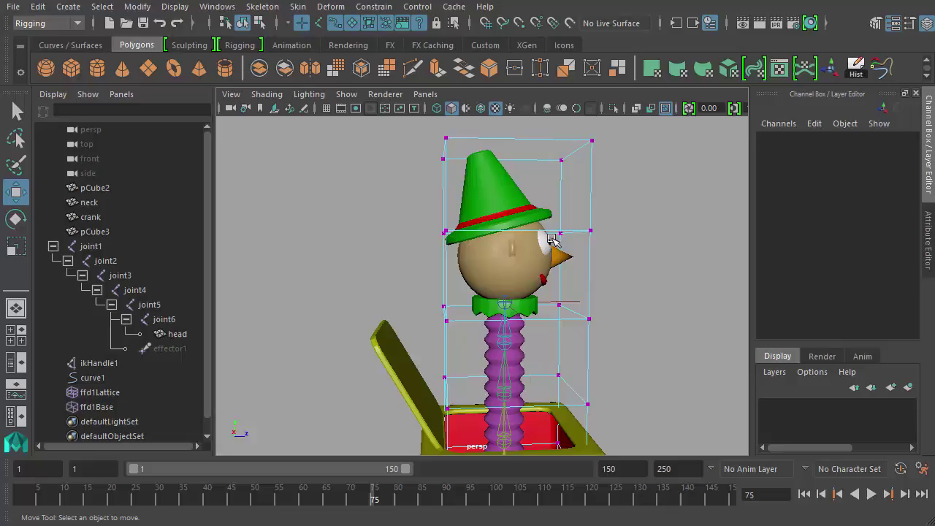
pyautogui.keyDown('alt'); pyautogui.moveTo(587, 259); pyautogui.dragTo(548, 191); pyautogui.keyUp('alt')
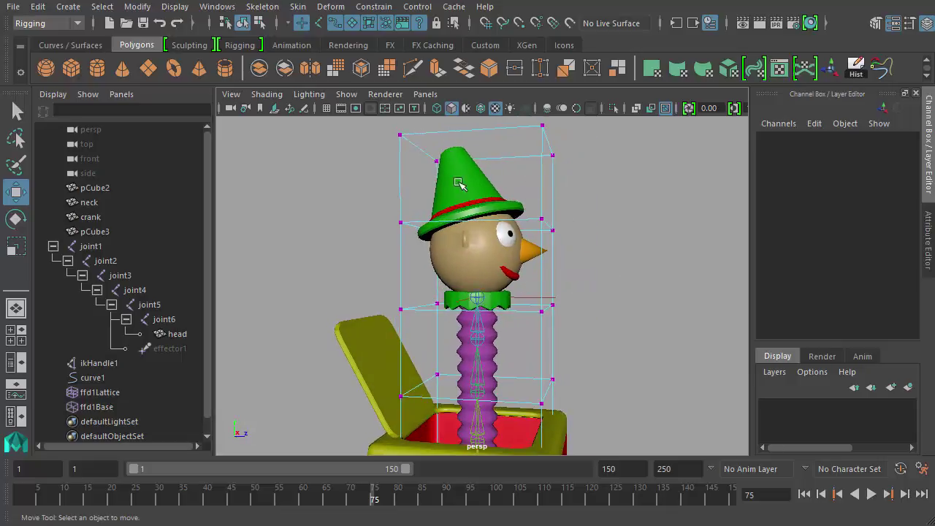
pyautogui.keyDown('alt'); pyautogui.moveTo(598, 277); pyautogui.dragTo(622, 280); pyautogui.keyUp('alt')
pyautogui.moveTo(599, 327); pyautogui.dragTo(431, 111)
# Turn off IK handle selection and select the FFD lattice in point mode (F8)
pyautogui.click(673, 274)
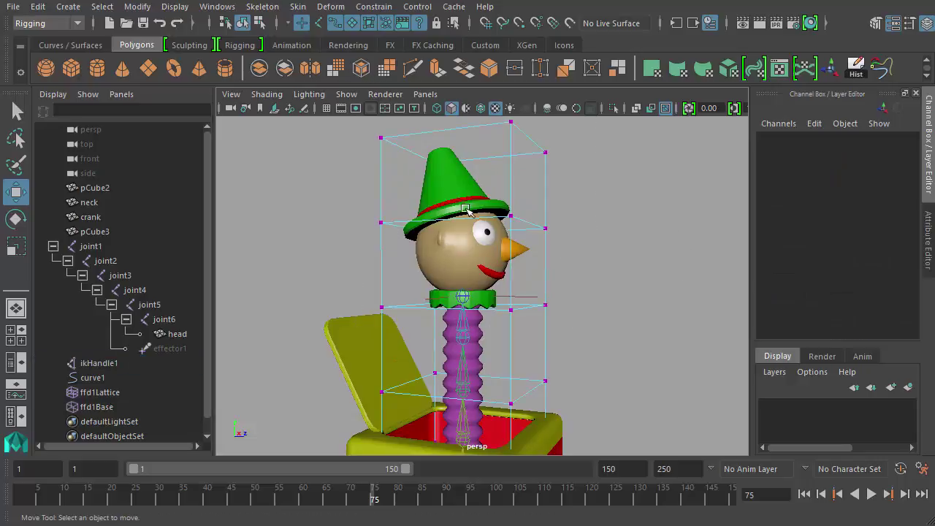
pyautogui.moveTo(524, 265); pyautogui.dragTo(531, 317)
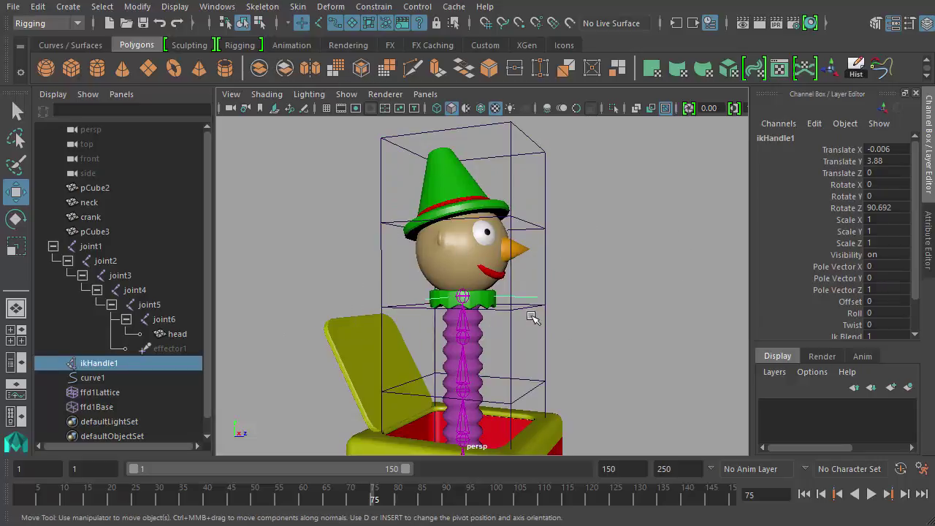
pyautogui.press('F8')
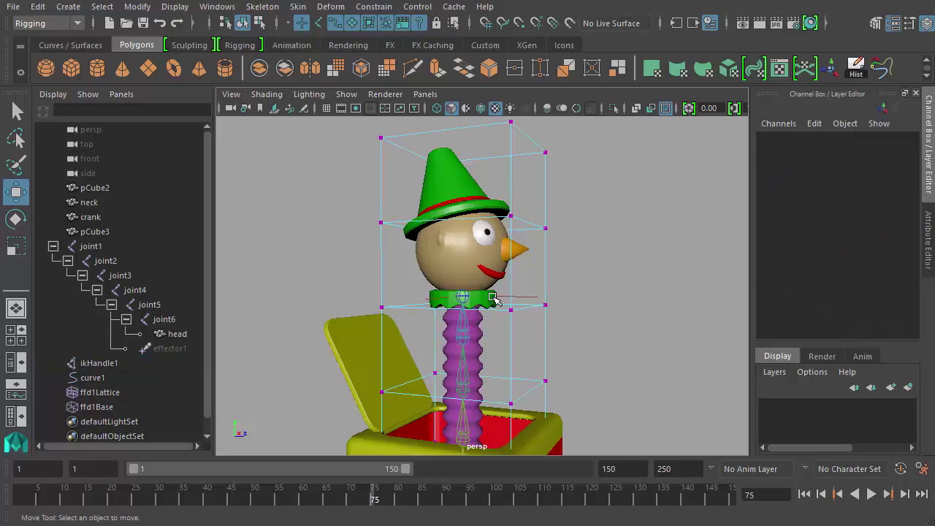
pyautogui.click(302, 24)
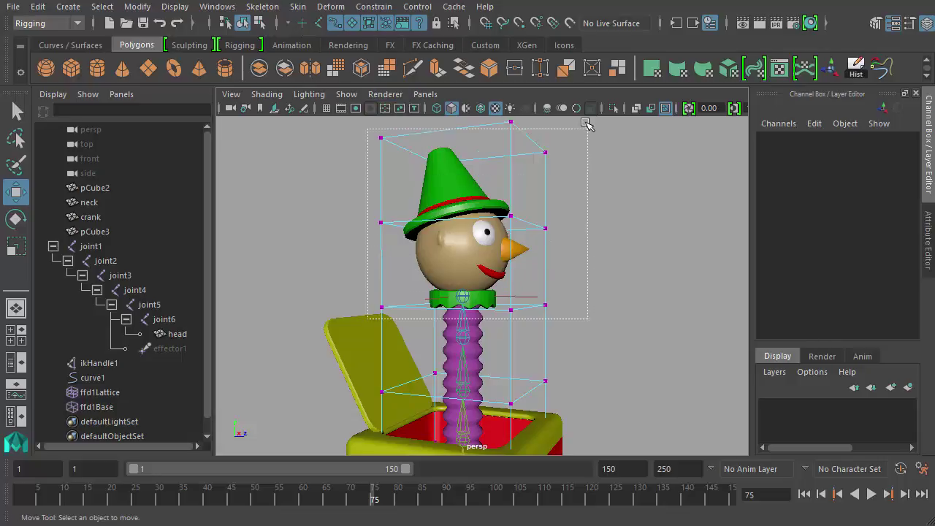
pyautogui.moveTo(586, 123); pyautogui.dragTo(610, 187)
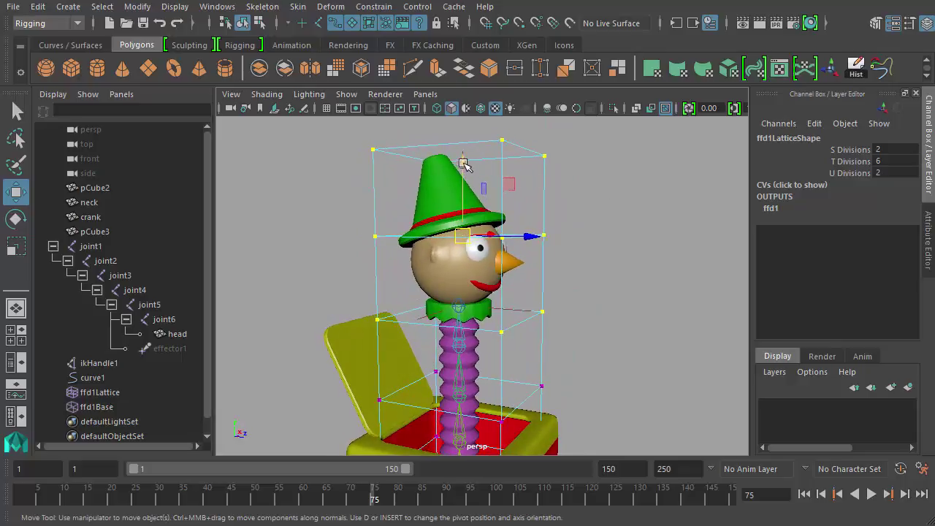
# Test-move the lattice up, down and sideways to bend and compress the spring neck
pyautogui.moveTo(463, 163); pyautogui.dragTo(490, 190)
pyautogui.moveTo(488, 236)
pyautogui.mouseDown()
pyautogui.moveTo(569, 235)
pyautogui.moveTo(356, 232)
pyautogui.moveTo(619, 242)
pyautogui.moveTo(492, 258)
pyautogui.moveTo(485, 233)
pyautogui.mouseUp()
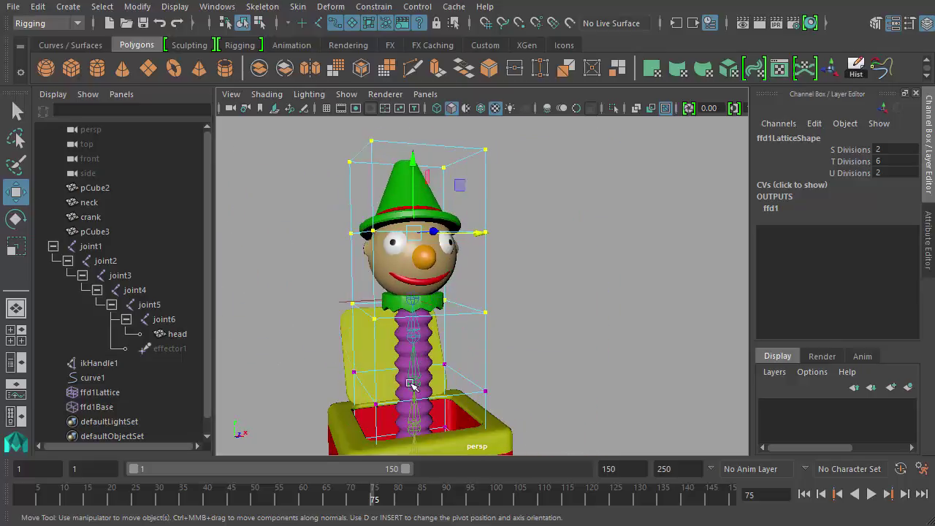
pyautogui.keyDown('alt'); pyautogui.moveTo(412, 385); pyautogui.dragTo(417, 351); pyautogui.keyUp('alt')
pyautogui.moveTo(470, 229); pyautogui.dragTo(503, 175)
pyautogui.moveTo(448, 152); pyautogui.dragTo(447, 128)
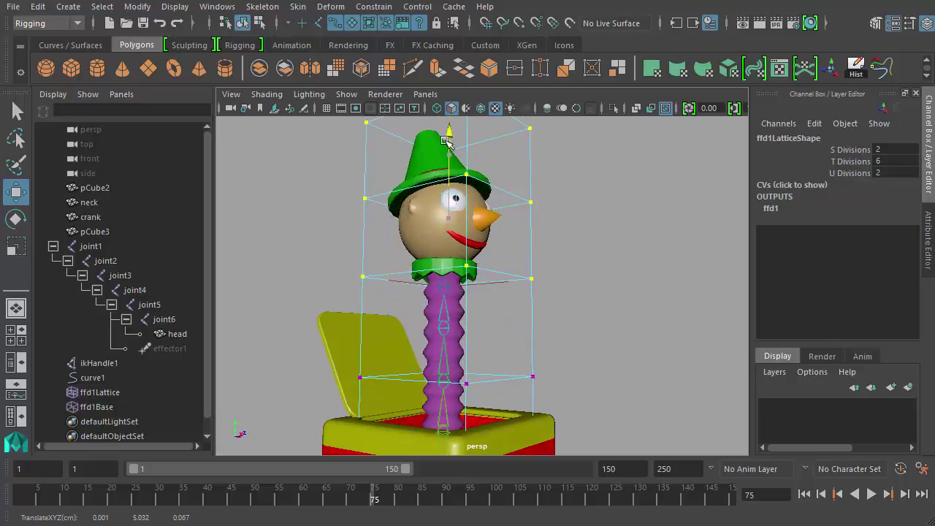
# Raise rows of lattice points, including the middle row, to stretch the neck upward
pyautogui.scroll(-3, 490, 290)
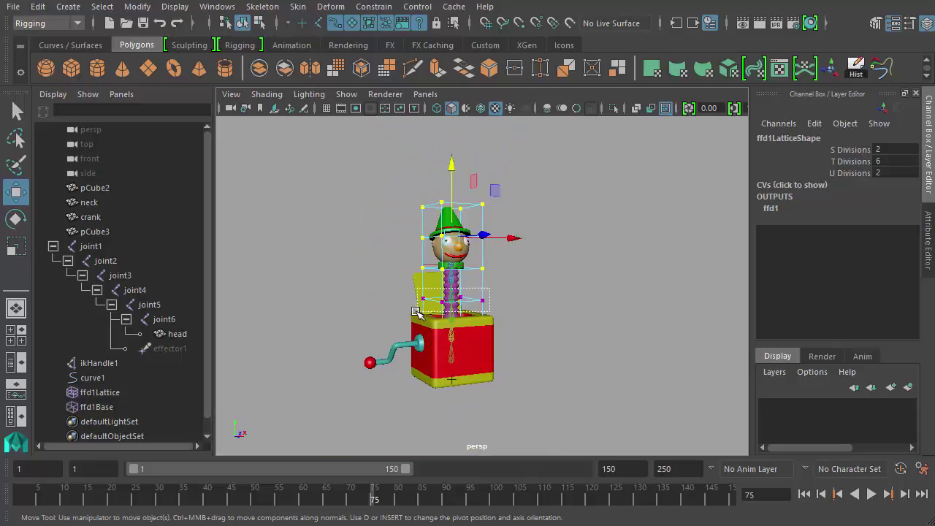
pyautogui.keyDown('ctrl'); pyautogui.keyDown('alt'); pyautogui.moveTo(349, 300); pyautogui.dragTo(546, 416); pyautogui.keyUp('alt'); pyautogui.keyUp('ctrl')
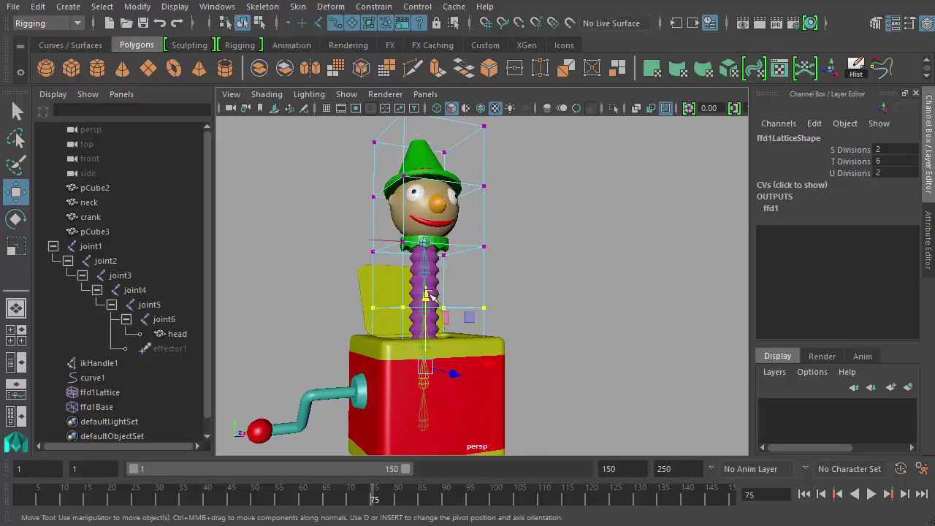
pyautogui.moveTo(430, 296); pyautogui.dragTo(427, 238)
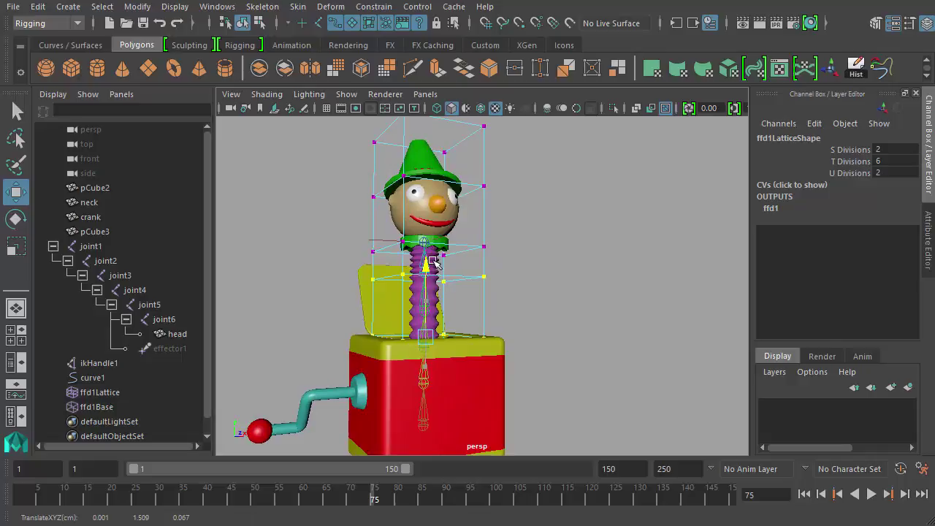
pyautogui.keyDown('alt'); pyautogui.moveTo(331, 267); pyautogui.dragTo(492, 296, button='right'); pyautogui.keyUp('alt')
pyautogui.moveTo(314, 339); pyautogui.dragTo(299, 336)
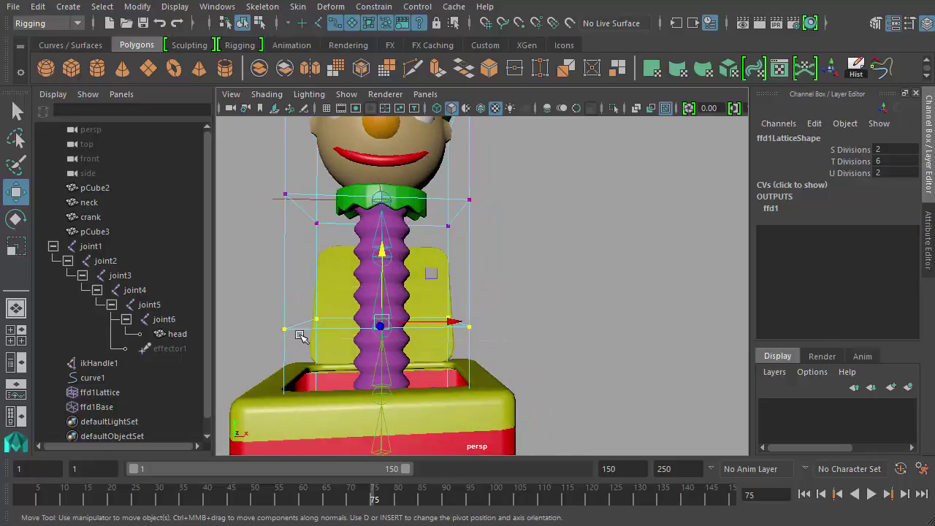
pyautogui.moveTo(380, 258); pyautogui.dragTo(630, 326)
pyautogui.keyDown('alt'); pyautogui.moveTo(570, 288); pyautogui.dragTo(550, 285); pyautogui.keyUp('alt')
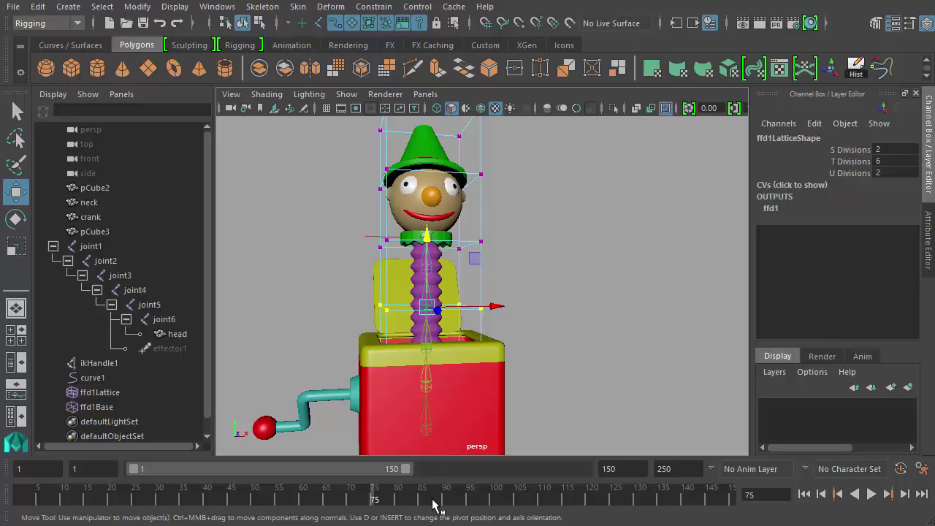
# Scrub the Time Slider across frames 90–96 to review the crank and jack, ending at 95
pyautogui.click(449, 500)
pyautogui.hotkey('alt', 'v')
pyautogui.moveTo(449, 503)
pyautogui.mouseDown()
pyautogui.moveTo(433, 519)
pyautogui.moveTo(461, 524)
pyautogui.moveTo(450, 500)
pyautogui.moveTo(418, 500)
pyautogui.moveTo(470, 500)
pyautogui.moveTo(437, 523)
pyautogui.moveTo(472, 521)
pyautogui.mouseUp()
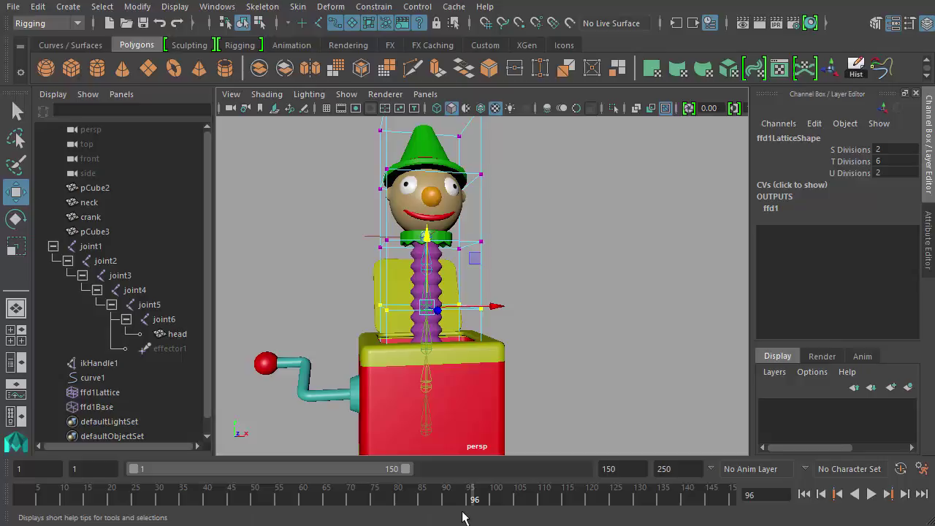
pyautogui.moveTo(428, 497); pyautogui.dragTo(471, 508)
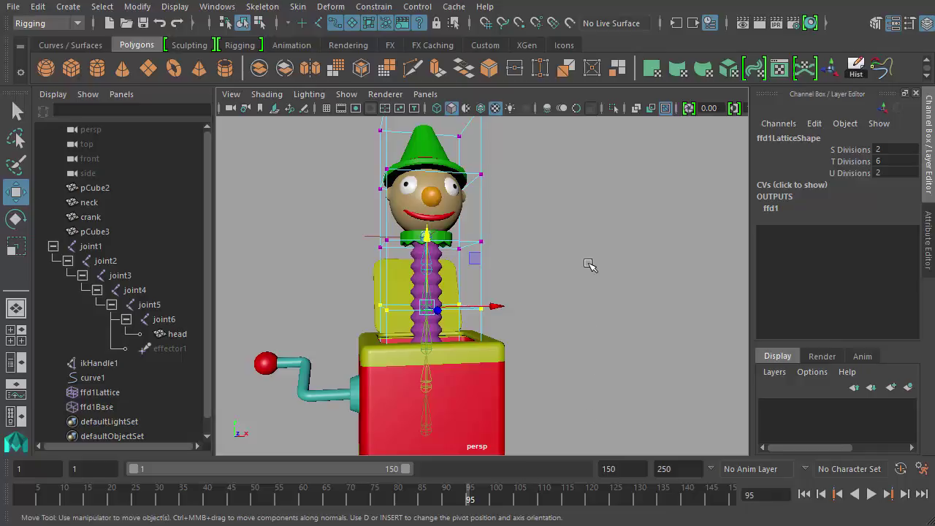
pyautogui.keyDown('alt'); pyautogui.moveTo(587, 262); pyautogui.dragTo(539, 273); pyautogui.keyUp('alt')
pyautogui.keyDown('alt'); pyautogui.moveTo(537, 307); pyautogui.dragTo(563, 290); pyautogui.keyUp('alt')
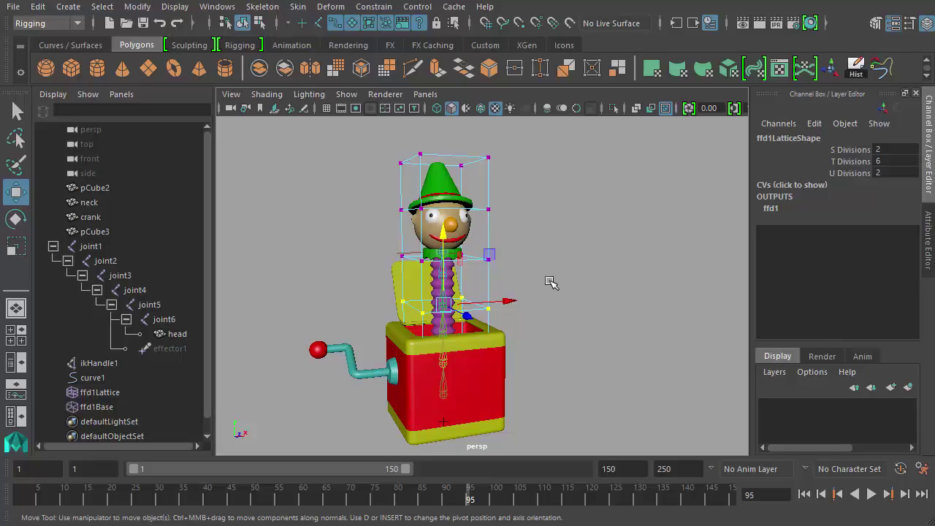
# Marquee-select all the lattice points and scrub the timeline back to frame 87
pyautogui.moveTo(519, 130); pyautogui.dragTo(390, 446)
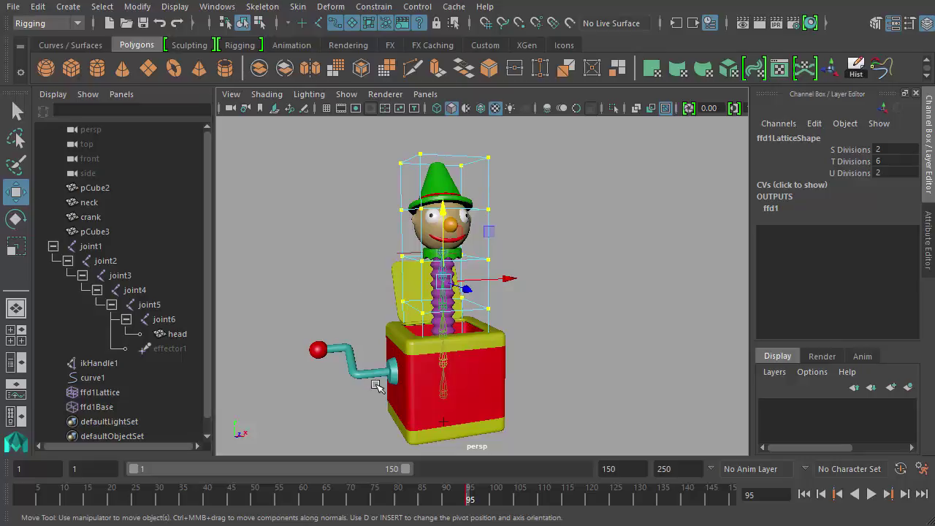
pyautogui.moveTo(497, 507); pyautogui.dragTo(432, 514)
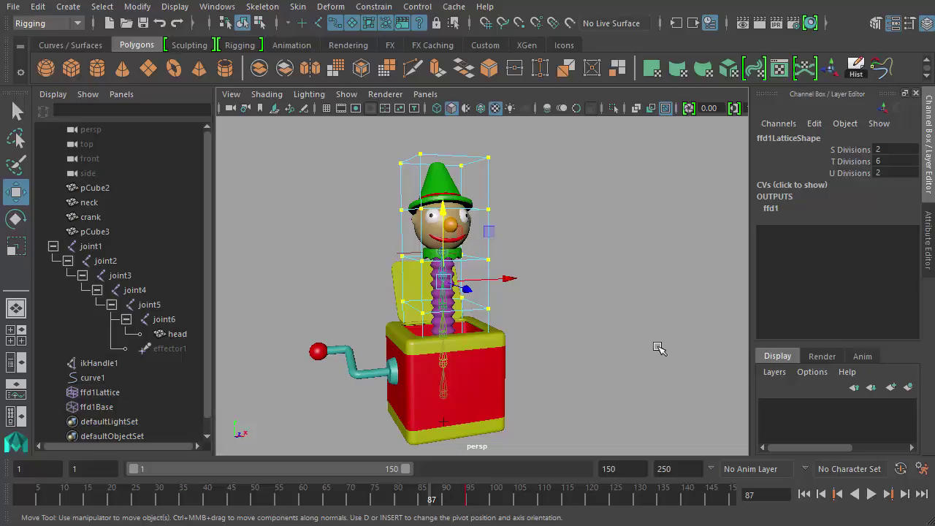
# Switch to wireframe and lower the selected lattice points to deform the neck
pyautogui.keyDown('alt'); pyautogui.moveTo(535, 270); pyautogui.dragTo(642, 365); pyautogui.keyUp('alt')
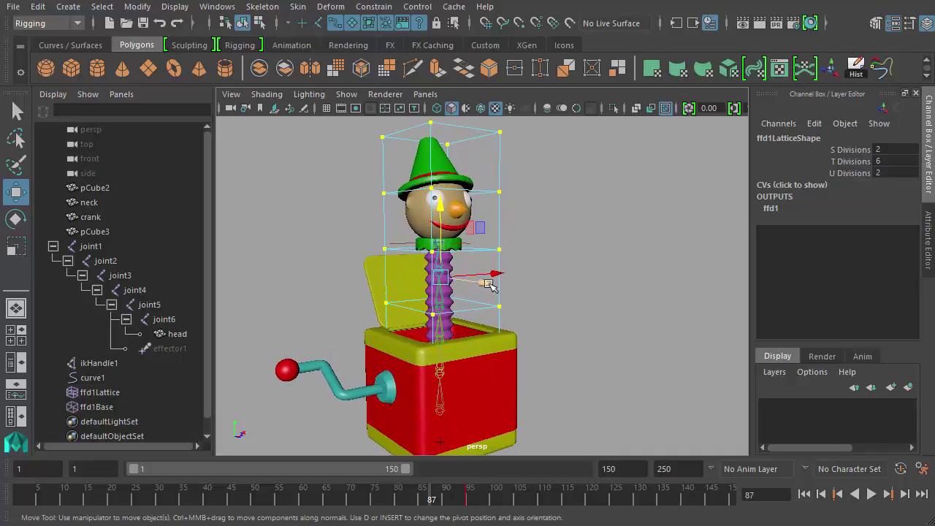
pyautogui.keyDown('alt'); pyautogui.moveTo(583, 310); pyautogui.dragTo(448, 348); pyautogui.keyUp('alt')
pyautogui.press('4')
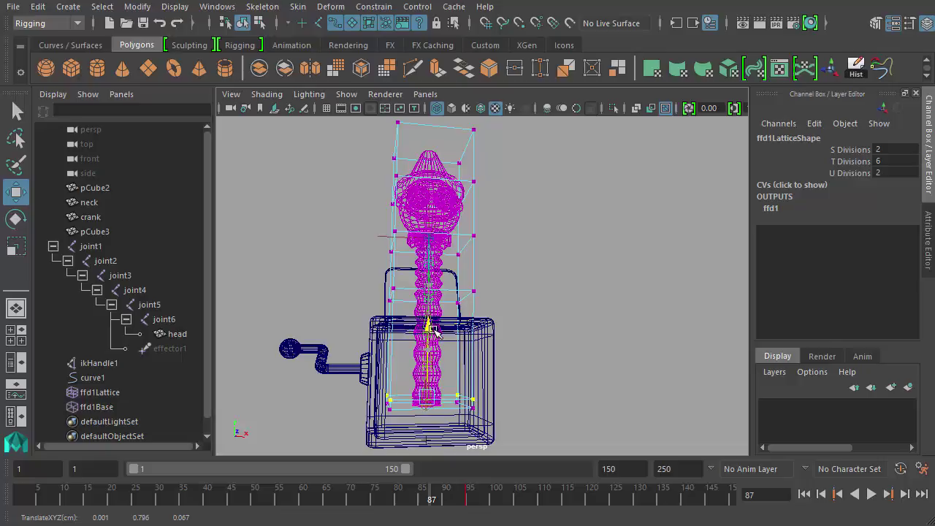
pyautogui.keyDown('alt'); pyautogui.moveTo(541, 378); pyautogui.dragTo(494, 401); pyautogui.keyUp('alt')
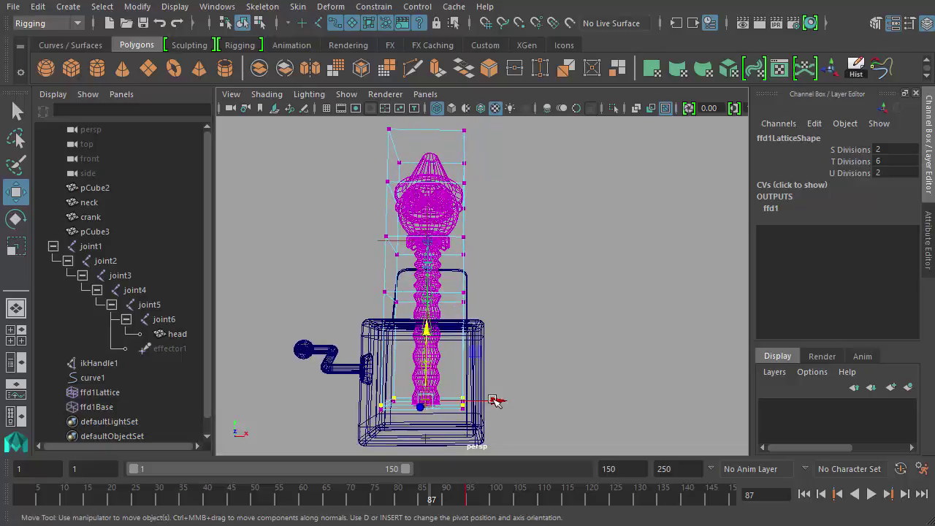
pyautogui.keyDown('alt'); pyautogui.moveTo(542, 326); pyautogui.dragTo(529, 319); pyautogui.keyUp('alt')
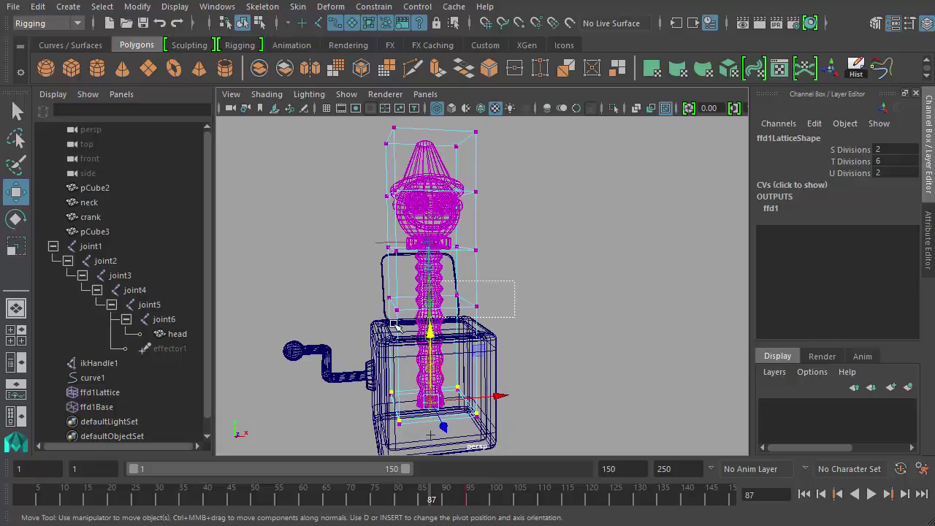
pyautogui.keyDown('alt'); pyautogui.moveTo(502, 291); pyautogui.dragTo(460, 234); pyautogui.keyUp('alt')
pyautogui.moveTo(432, 229); pyautogui.dragTo(432, 253, button='middle')
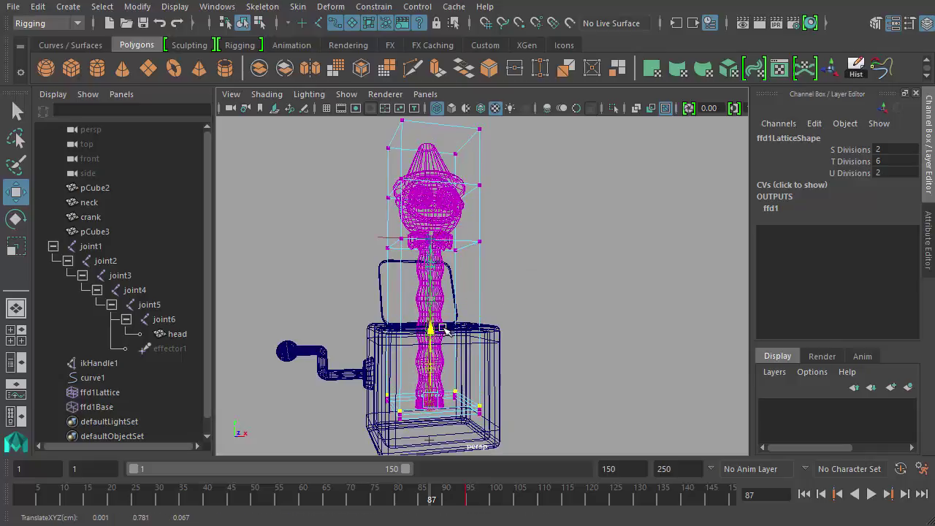
# Select the lattice's top points and push them down into the box to squash the head
pyautogui.keyDown('alt'); pyautogui.moveTo(444, 329); pyautogui.dragTo(486, 407); pyautogui.keyUp('alt')
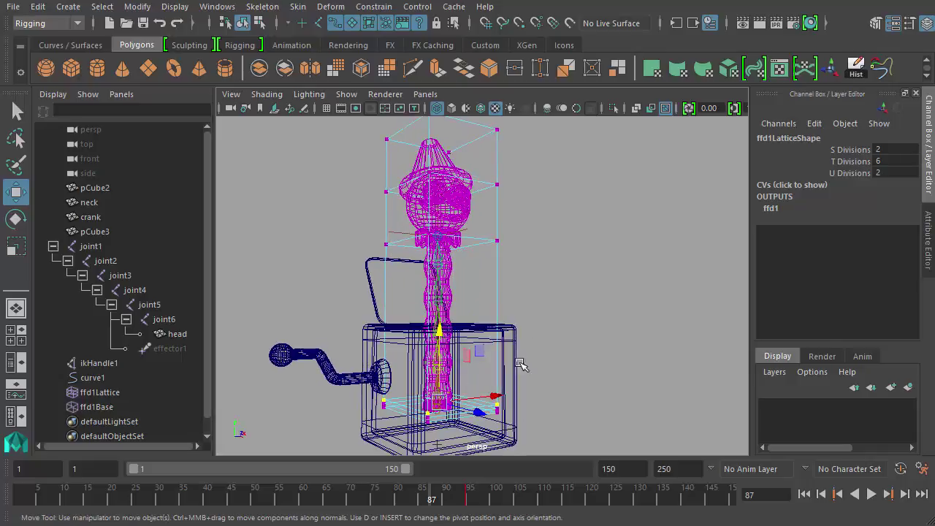
pyautogui.keyDown('alt'); pyautogui.moveTo(520, 364); pyautogui.dragTo(497, 295); pyautogui.keyUp('alt')
pyautogui.moveTo(369, 117); pyautogui.dragTo(591, 196)
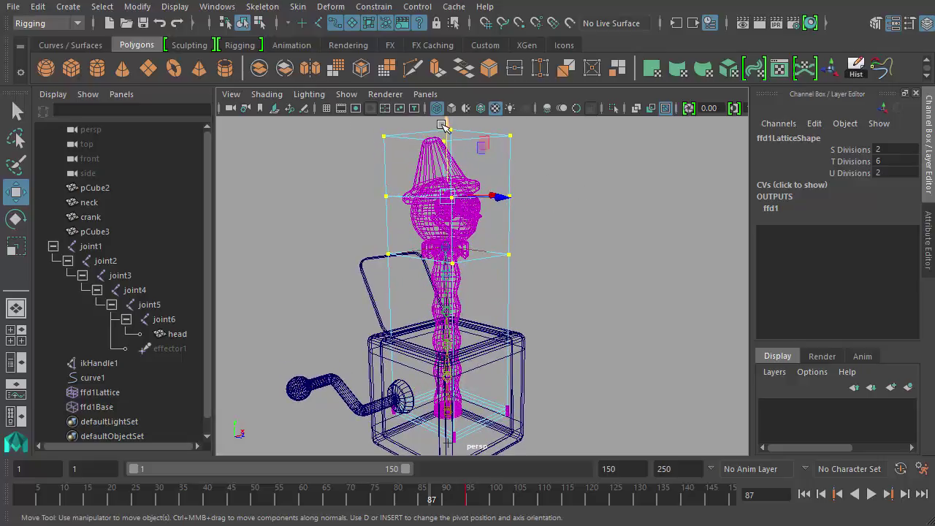
pyautogui.moveTo(443, 125); pyautogui.dragTo(508, 293)
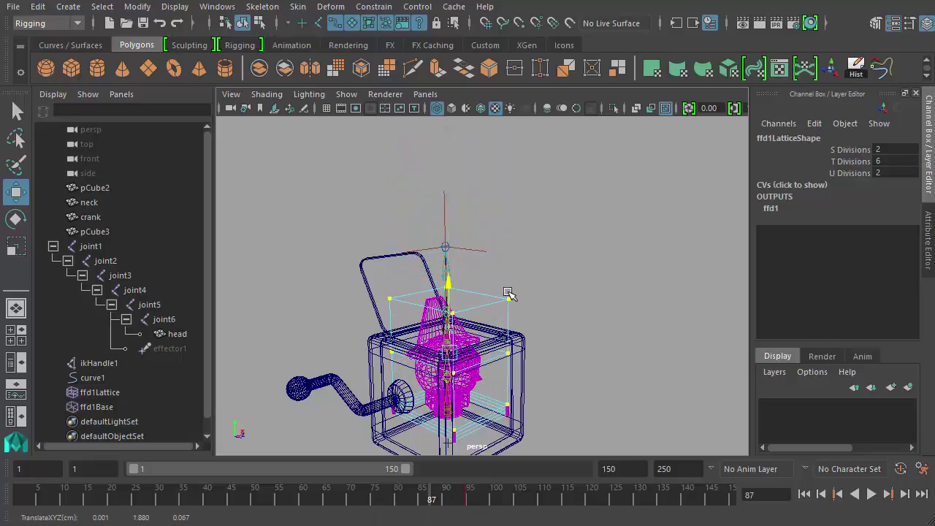
pyautogui.keyDown('alt'); pyautogui.moveTo(706, 277); pyautogui.dragTo(597, 235); pyautogui.keyUp('alt')
pyautogui.moveTo(589, 161); pyautogui.dragTo(357, 241)
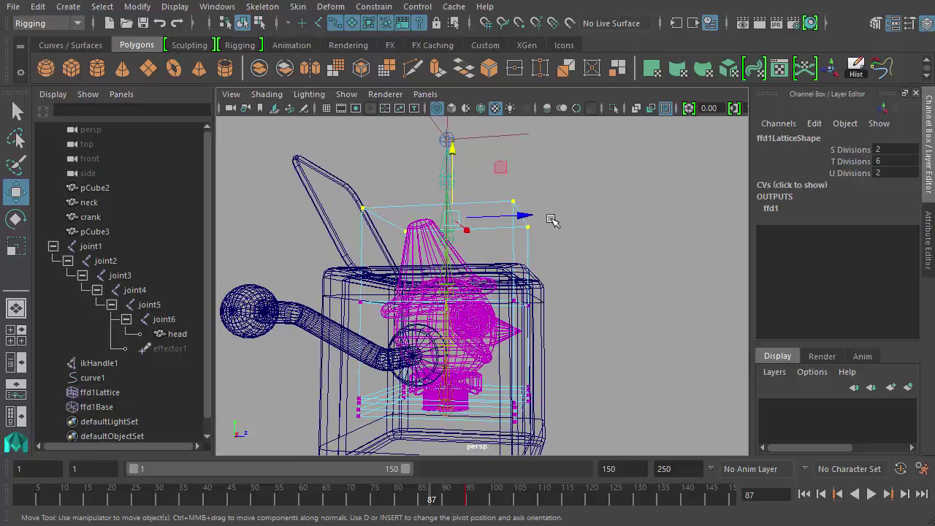
pyautogui.moveTo(452, 149); pyautogui.dragTo(468, 215)
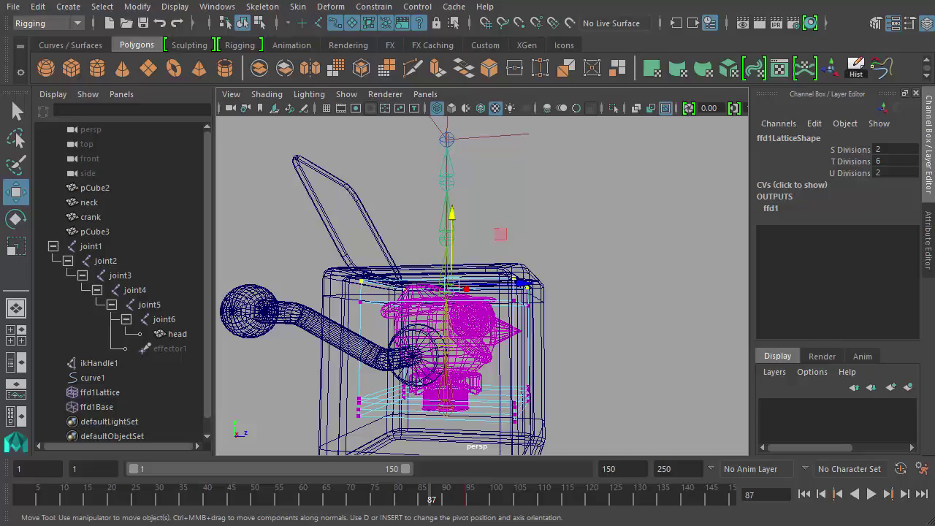
# Scrub the frames to watch the head spring up out of the box
pyautogui.keyDown('alt'); pyautogui.moveTo(350, 248); pyautogui.dragTo(208, 232); pyautogui.keyUp('alt')
pyautogui.keyDown('alt'); pyautogui.moveTo(532, 341); pyautogui.dragTo(514, 256); pyautogui.keyUp('alt')
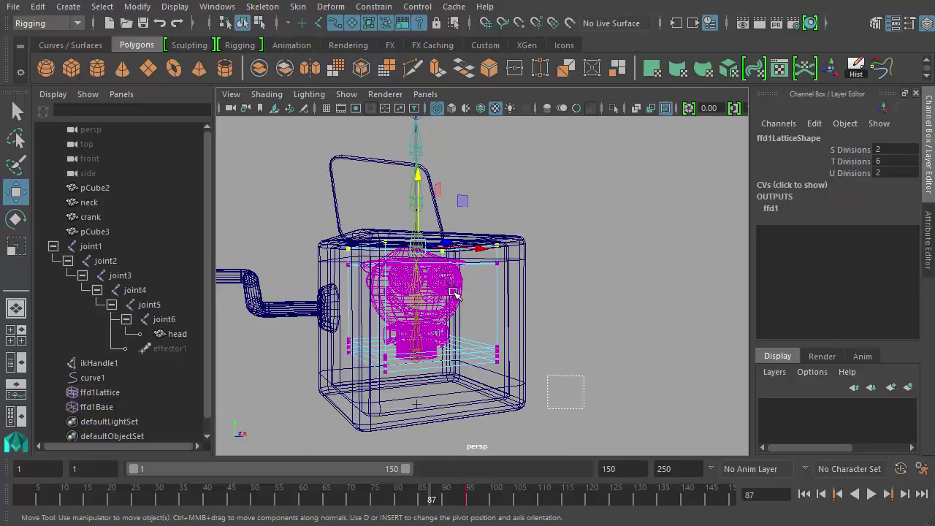
pyautogui.keyDown('alt'); pyautogui.moveTo(302, 202); pyautogui.dragTo(285, 399); pyautogui.keyUp('alt')
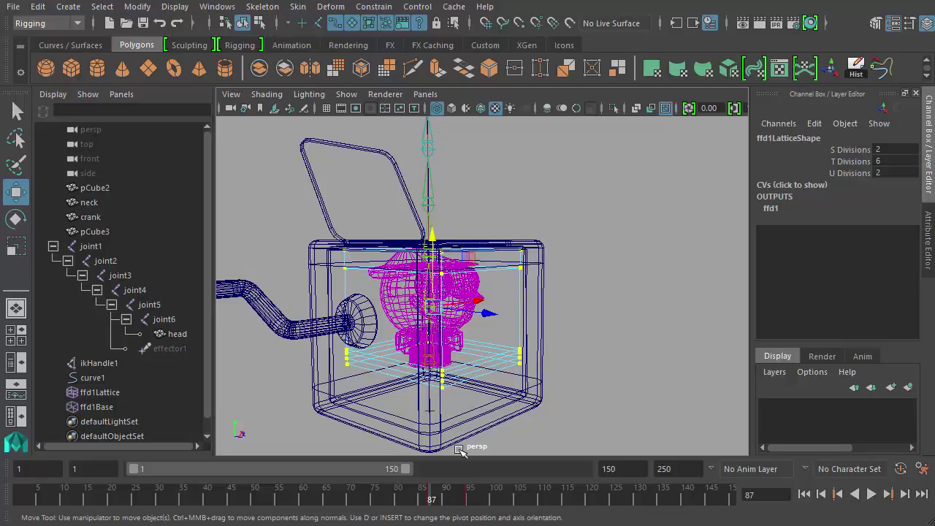
pyautogui.moveTo(415, 503)
pyautogui.mouseDown()
pyautogui.moveTo(468, 504)
pyautogui.moveTo(401, 503)
pyautogui.mouseUp()
# Switch to smooth shading, play the animation, and stop it at frame 39
pyautogui.press('5')
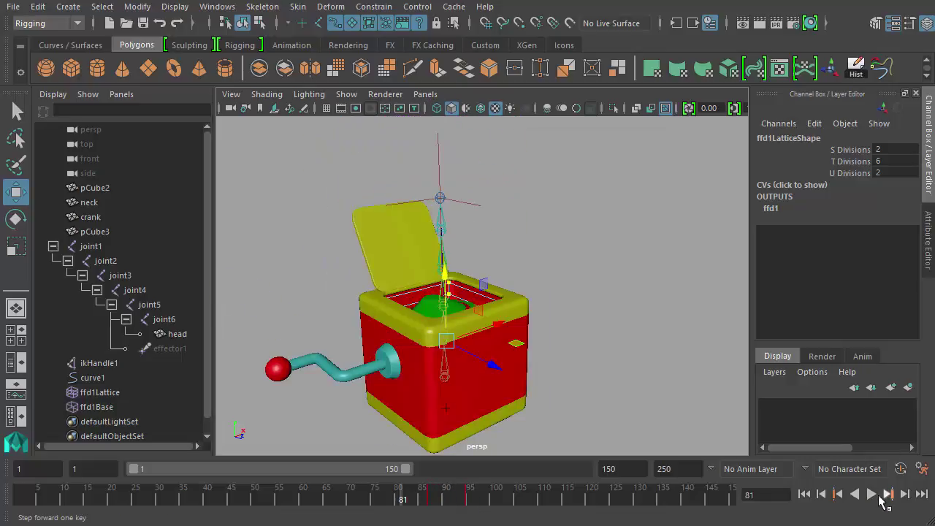
pyautogui.click(871, 494)
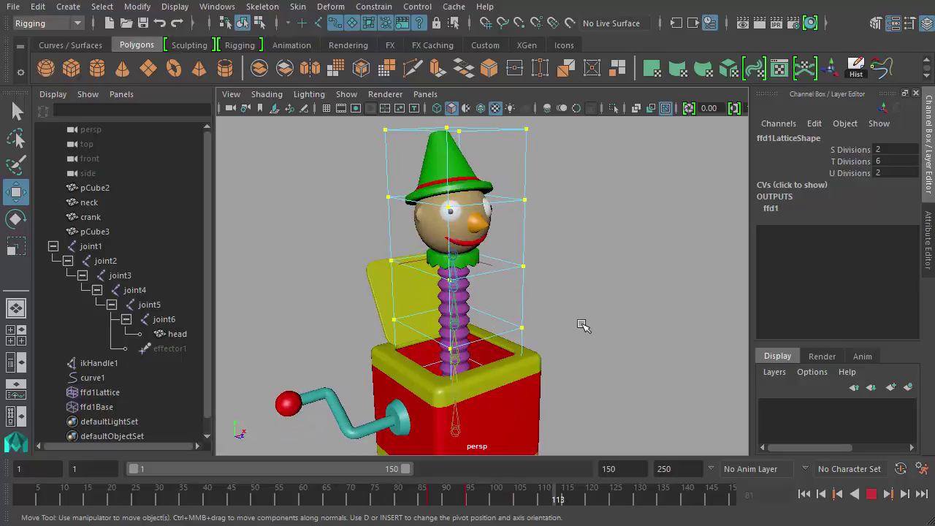
pyautogui.click(409, 288)
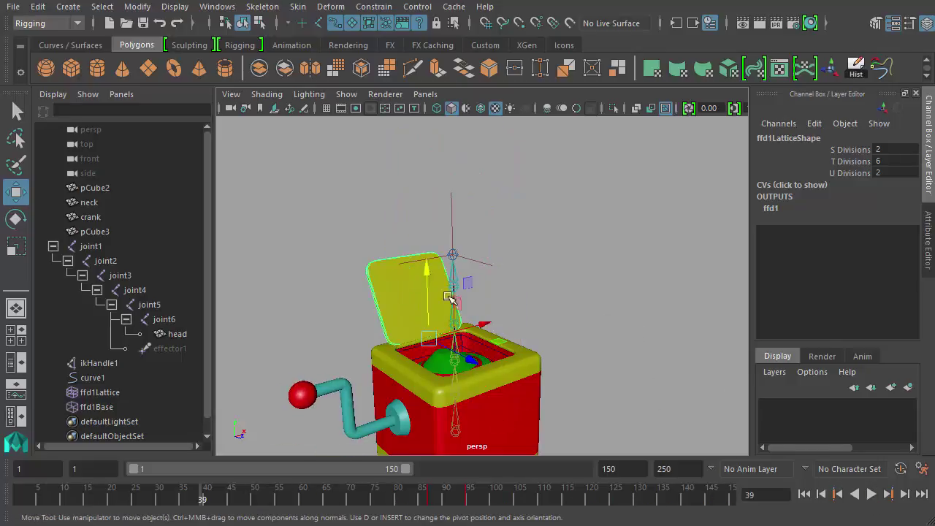
# At frame 86, rotate the lid shut to Rotate X 0 and key that channel
pyautogui.press('Escape')
pyautogui.keyDown('alt'); pyautogui.moveTo(563, 306); pyautogui.dragTo(646, 304); pyautogui.keyUp('alt')
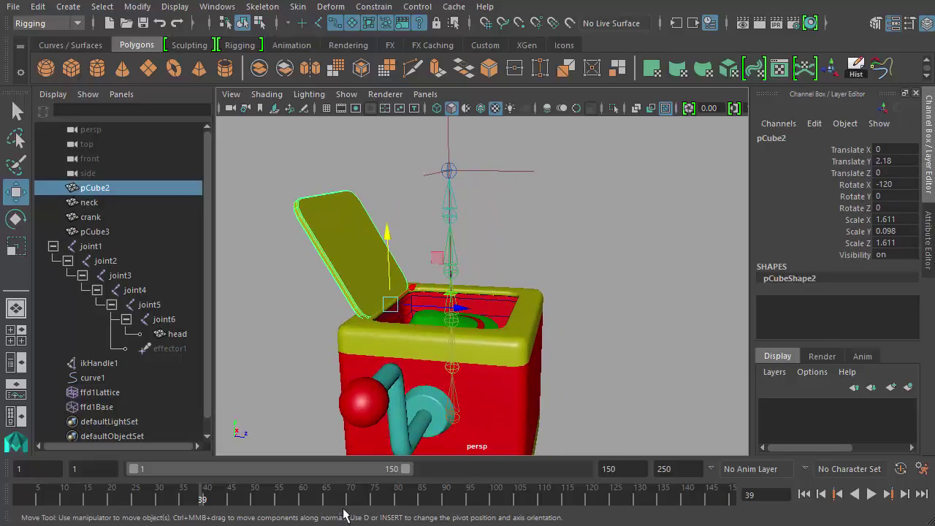
pyautogui.moveTo(397, 500)
pyautogui.mouseDown()
pyautogui.moveTo(442, 503)
pyautogui.moveTo(426, 502)
pyautogui.mouseUp()
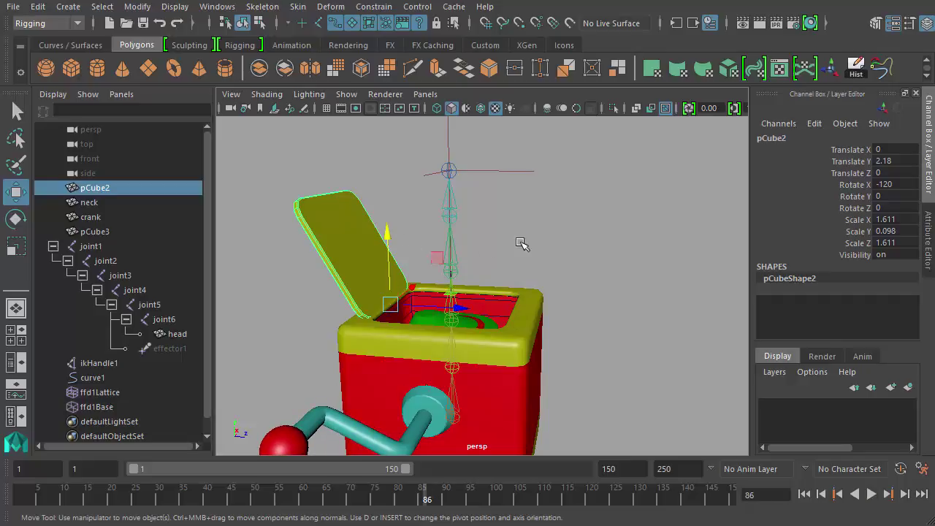
pyautogui.keyDown('alt'); pyautogui.moveTo(555, 245); pyautogui.dragTo(500, 215); pyautogui.keyUp('alt')
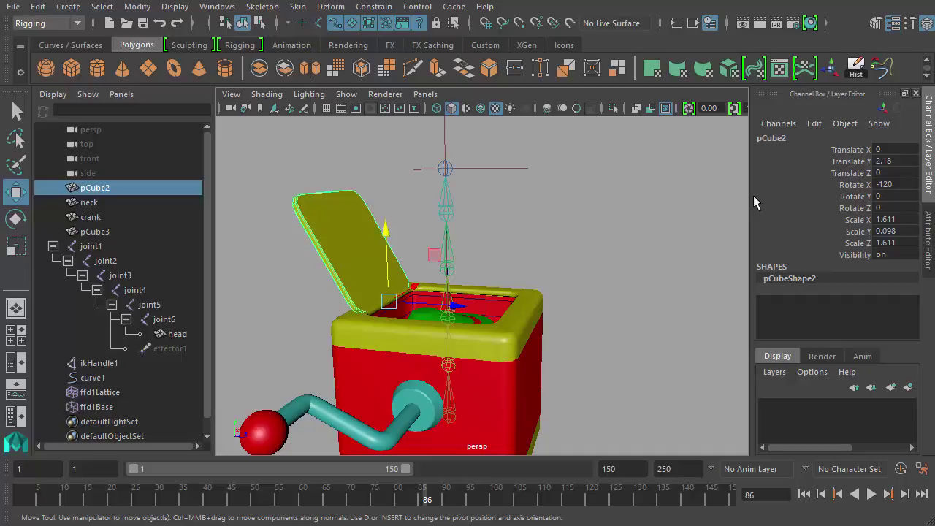
pyautogui.press('e')
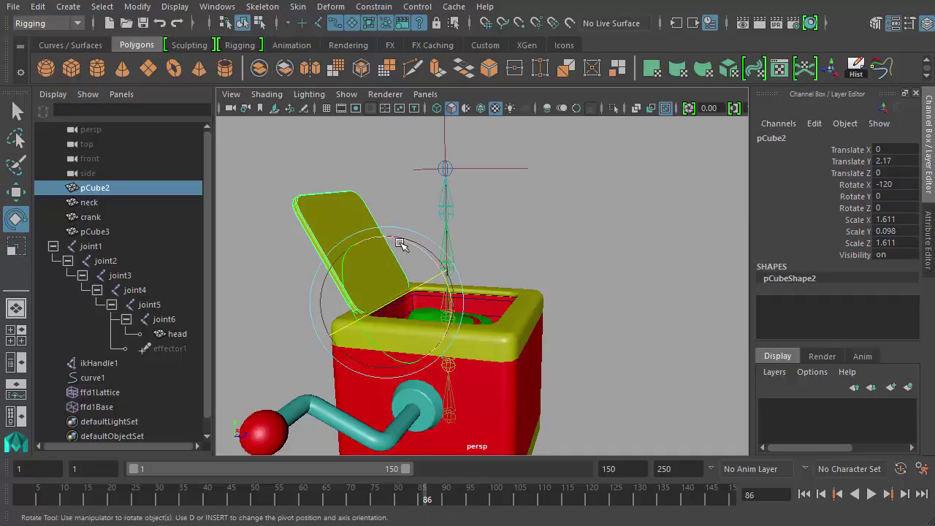
pyautogui.moveTo(388, 240); pyautogui.dragTo(519, 307)
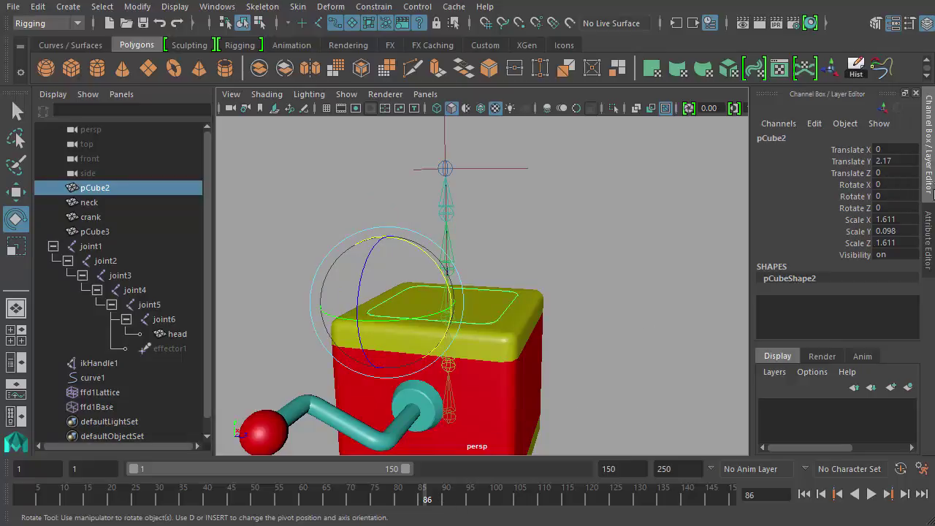
pyautogui.click(857, 186)
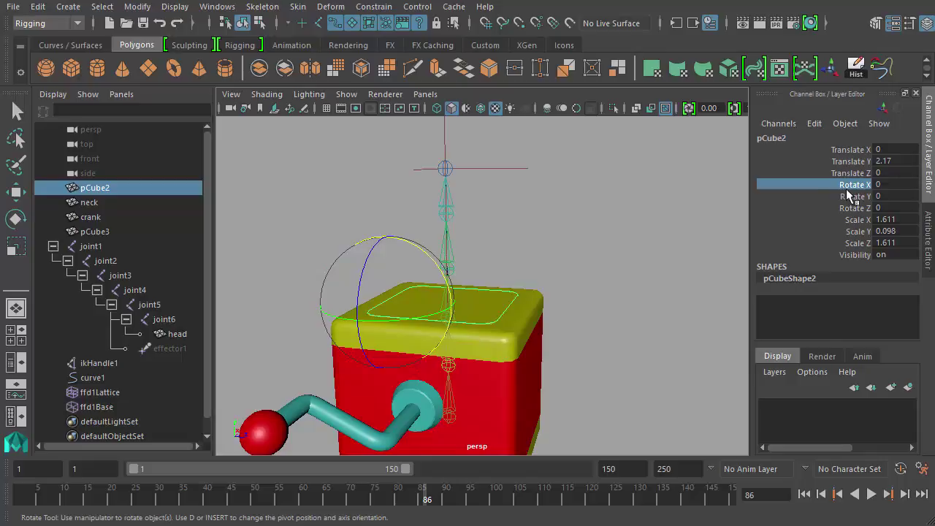
pyautogui.rightClick(850, 190)
pyautogui.click(877, 210)
pyautogui.moveTo(428, 500); pyautogui.dragTo(446, 505)
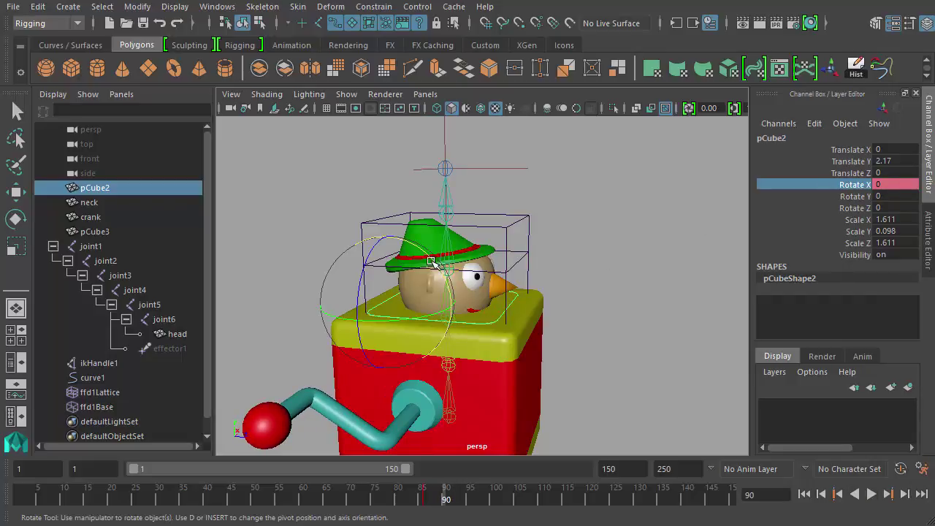
# Rotate the lid open to Rotate X -120 at frame 90 and key it
pyautogui.moveTo(431, 262); pyautogui.dragTo(337, 199)
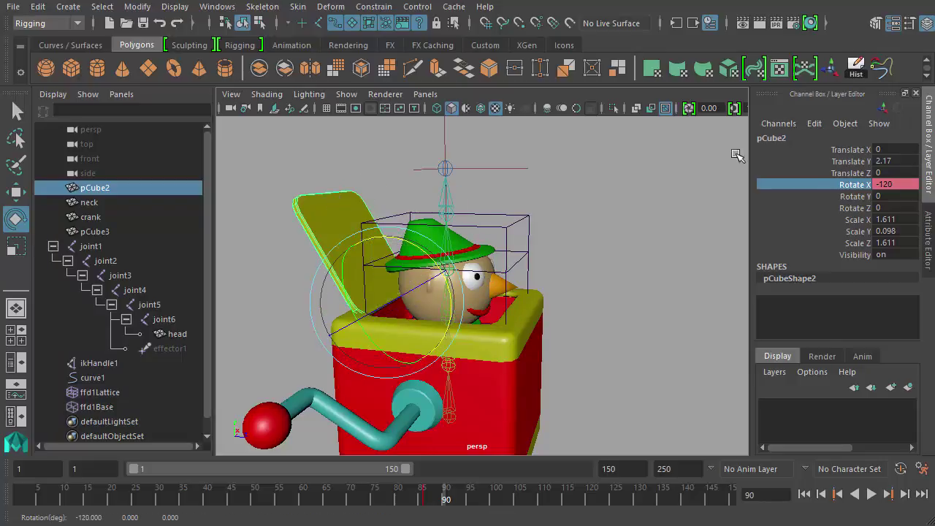
pyautogui.rightClick(855, 188)
pyautogui.click(885, 209)
# Scrub and play back to preview the lid swinging open as the jack pops out
pyautogui.moveTo(422, 499); pyautogui.dragTo(441, 505)
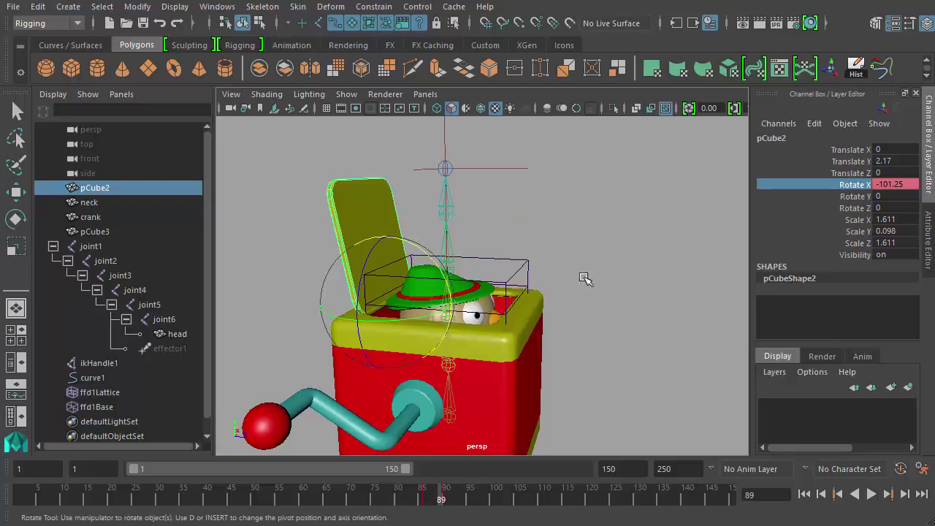
pyautogui.keyDown('alt'); pyautogui.moveTo(569, 261); pyautogui.dragTo(548, 306); pyautogui.keyUp('alt')
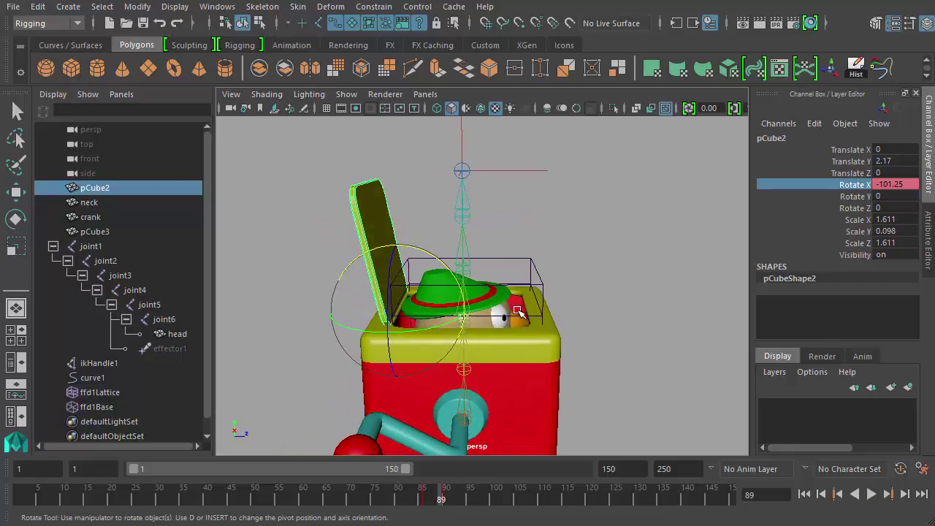
pyautogui.hotkey('alt', 'v')
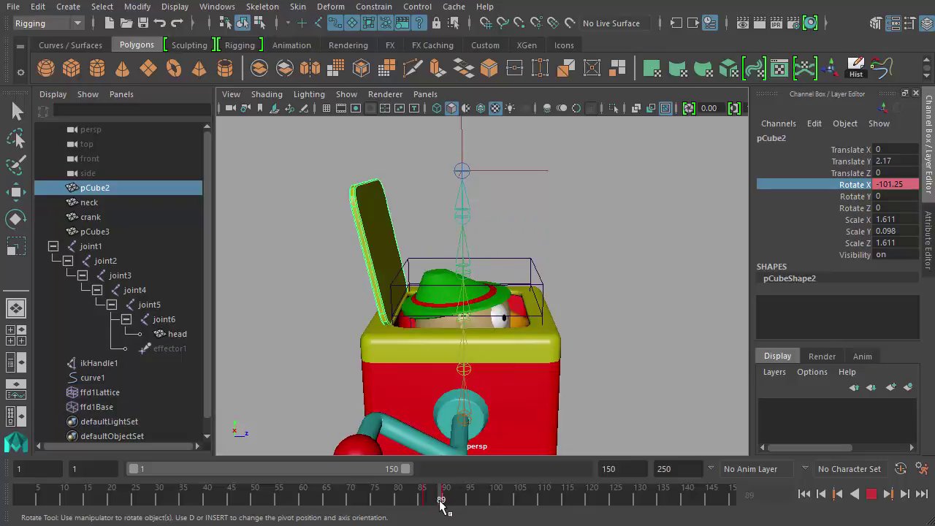
pyautogui.moveTo(441, 508)
pyautogui.mouseDown()
pyautogui.moveTo(452, 509)
pyautogui.moveTo(442, 515)
pyautogui.mouseUp()
pyautogui.moveTo(553, 412)
pyautogui.keyDown('alt'); pyautogui.mouseDown()
pyautogui.moveTo(543, 401)
pyautogui.moveTo(561, 414)
pyautogui.mouseUp(); pyautogui.keyUp('alt')
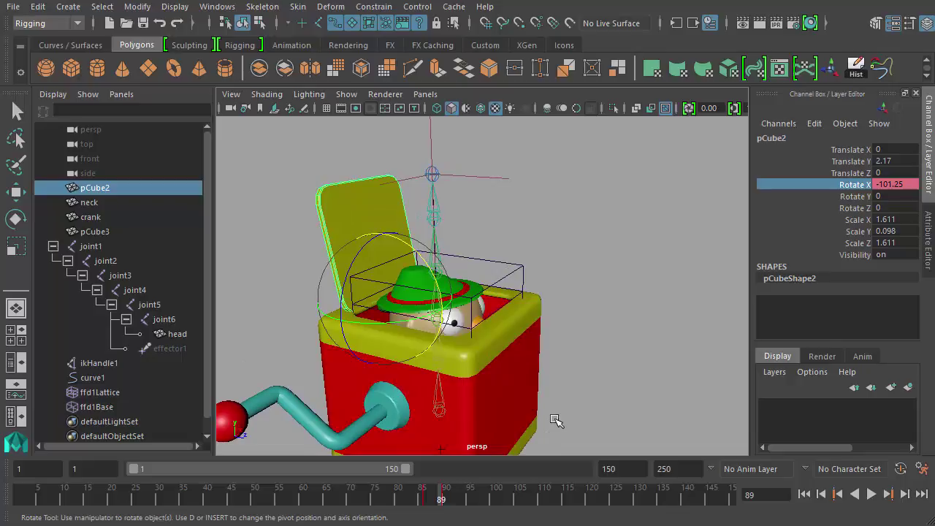
pyautogui.moveTo(435, 503)
pyautogui.mouseDown()
pyautogui.moveTo(424, 504)
pyautogui.moveTo(446, 509)
pyautogui.moveTo(351, 504)
pyautogui.mouseUp()
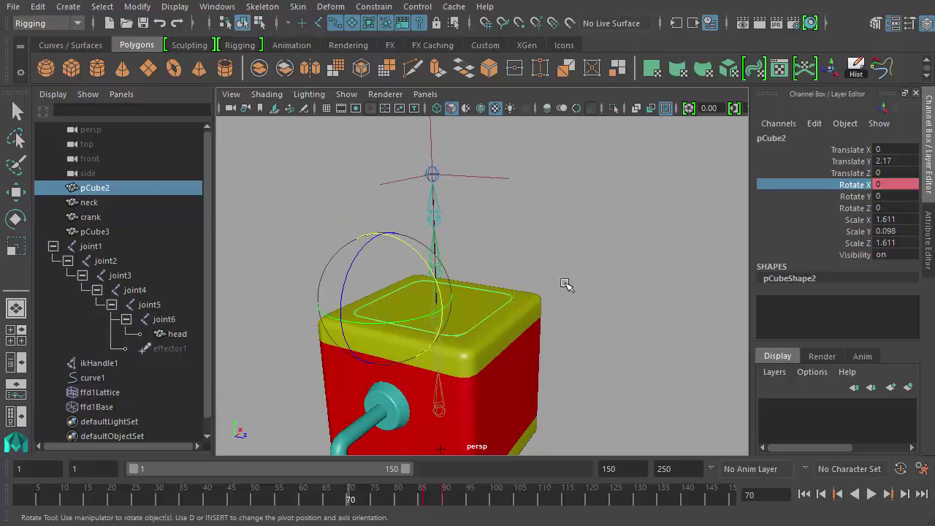
# Rewind to frame 1, clear the selection, and play back the full crank, lid and jack animation
pyautogui.keyDown('alt'); pyautogui.moveTo(560, 286); pyautogui.dragTo(604, 295); pyautogui.keyUp('alt')
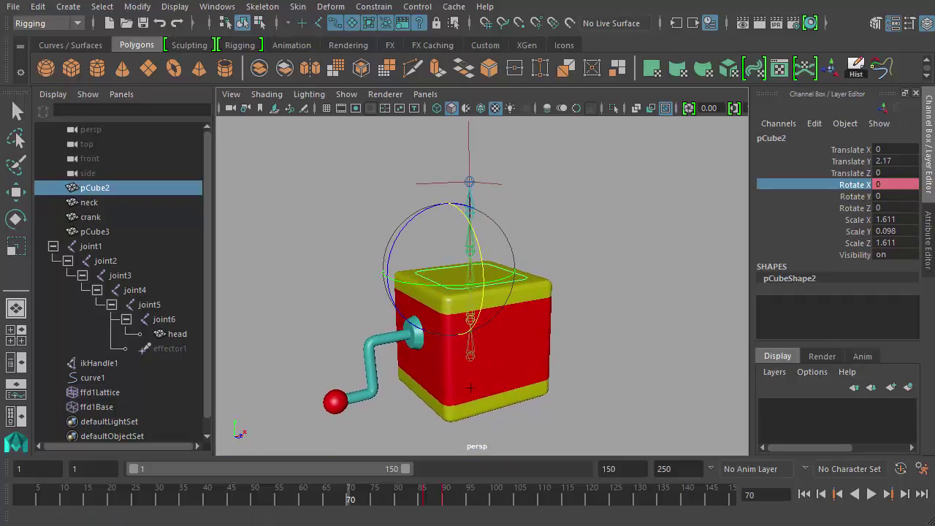
pyautogui.click(804, 494)
pyautogui.click(644, 334)
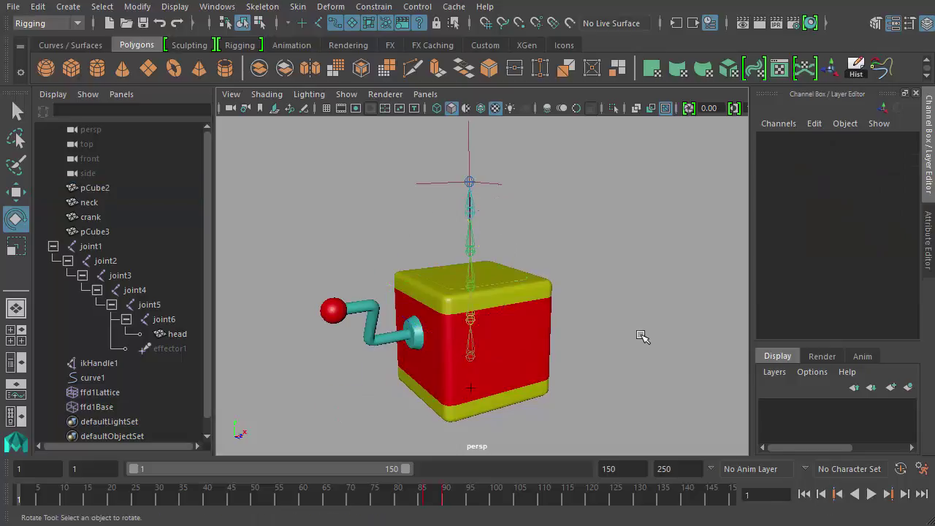
pyautogui.click(872, 495)
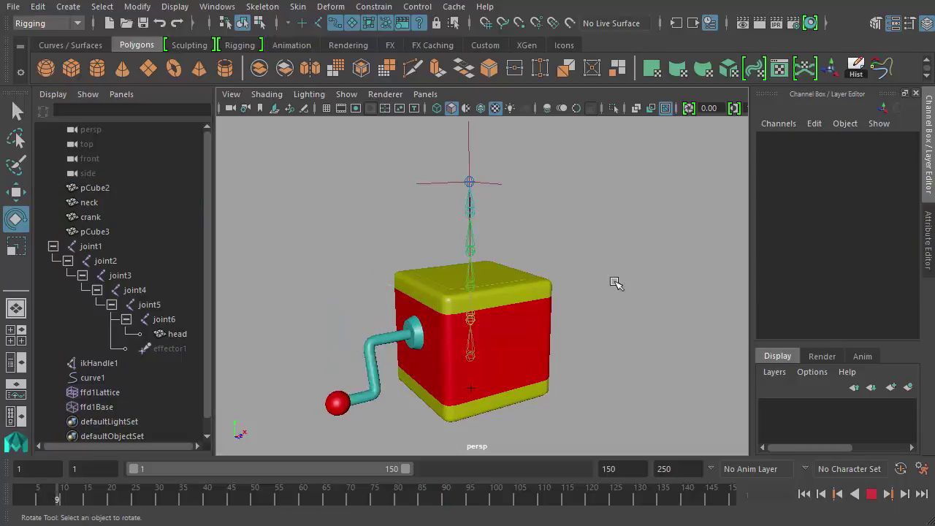